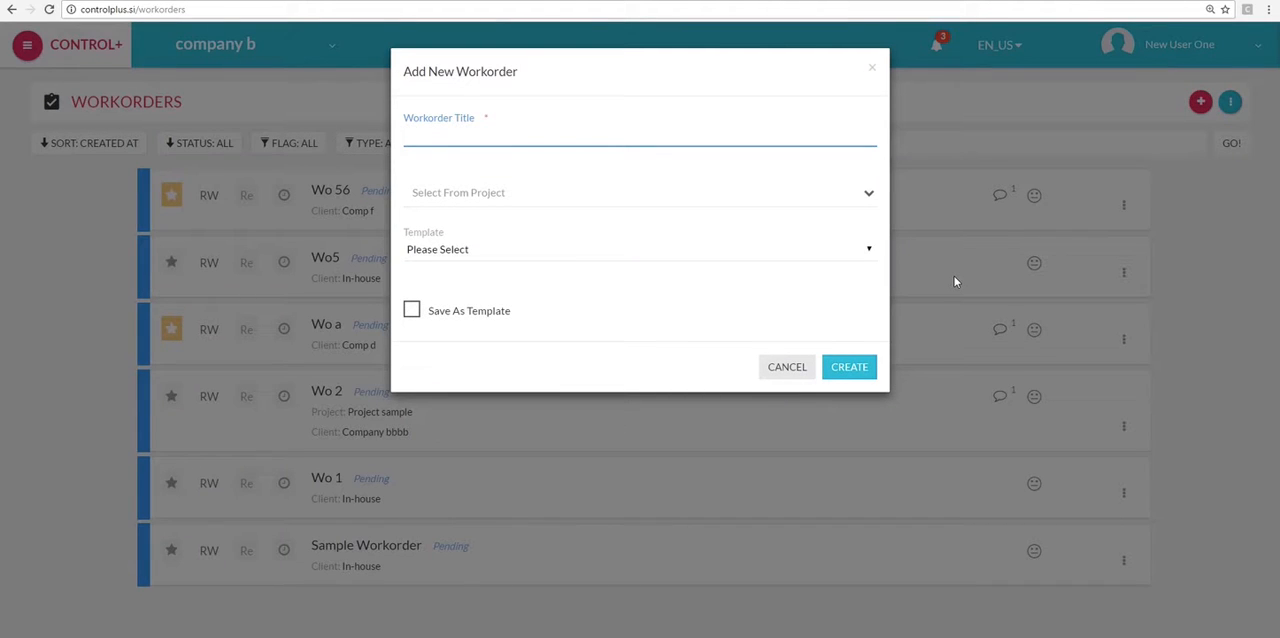
# - View the projects selectable for the new workorder, and start adding a workorder from Project sample's own workorder list
pyautogui.click(864, 195)
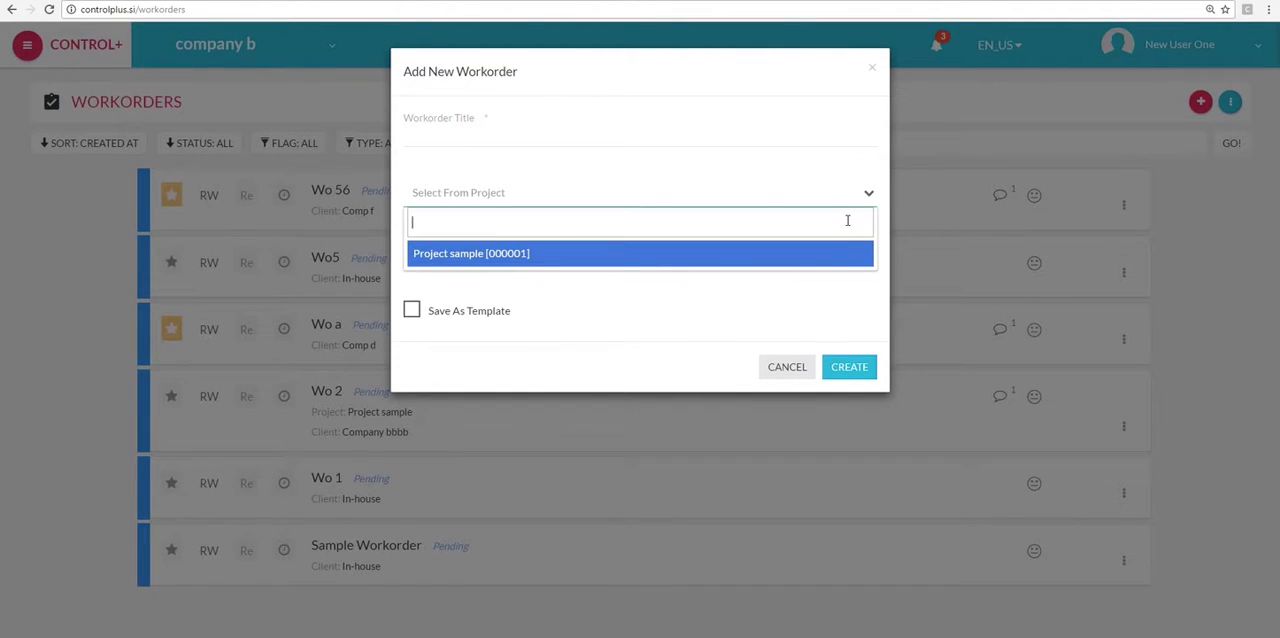
pyautogui.click(851, 200)
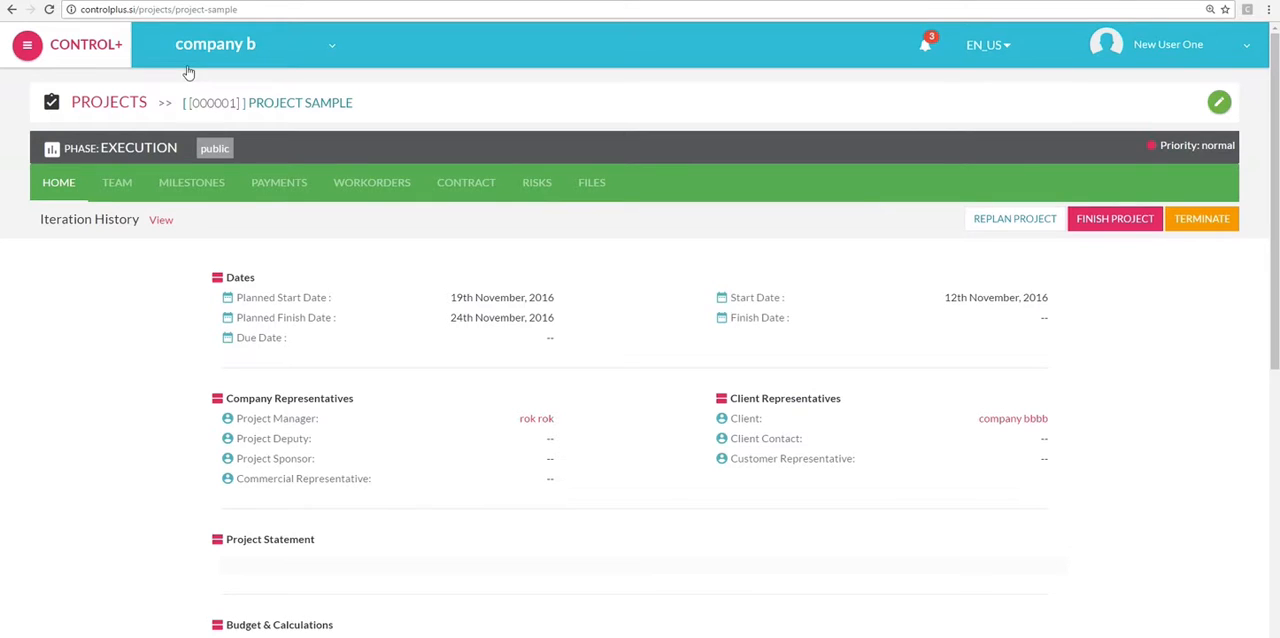
pyautogui.moveTo(101, 147); pyautogui.dragTo(168, 148)
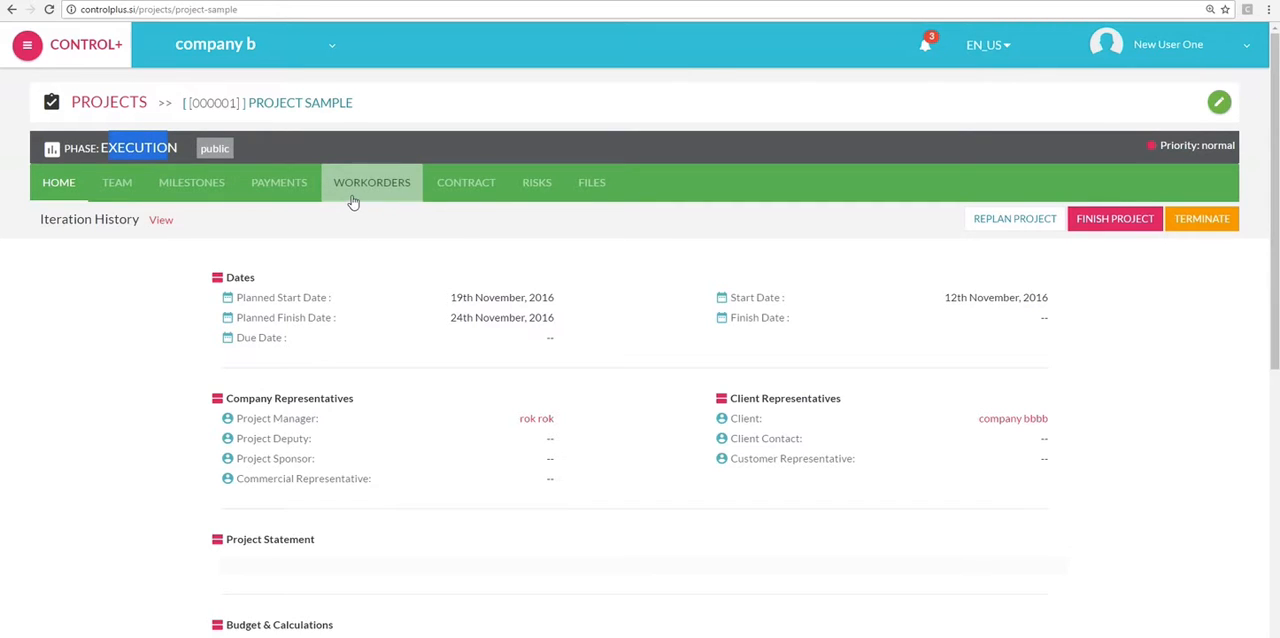
pyautogui.click(385, 192)
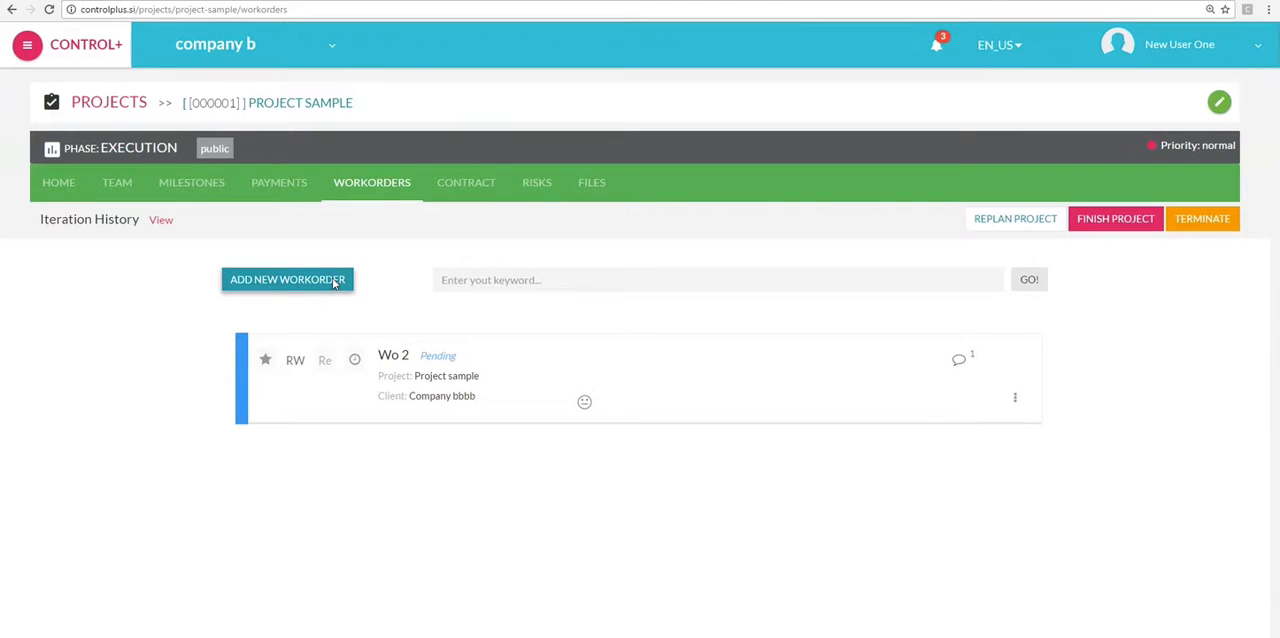
pyautogui.click(336, 282)
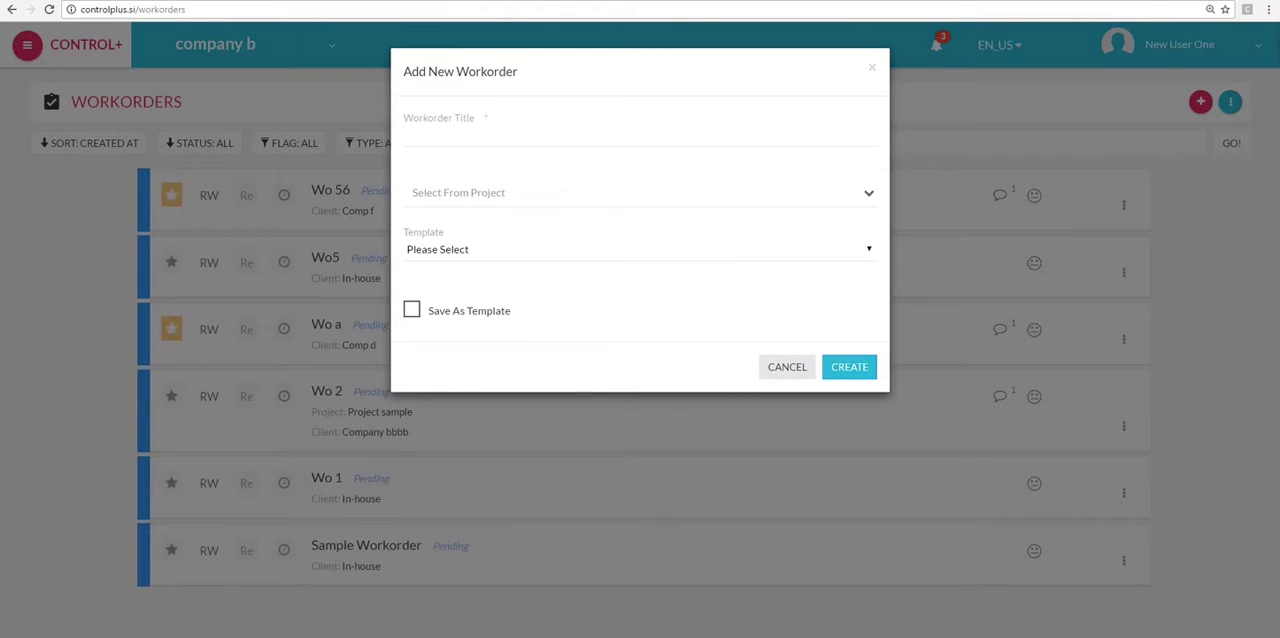
# - Title the new workorder wo22 and create it without saving it as a template
pyautogui.click(412, 311)
pyautogui.click(412, 312)
pyautogui.click(457, 133)
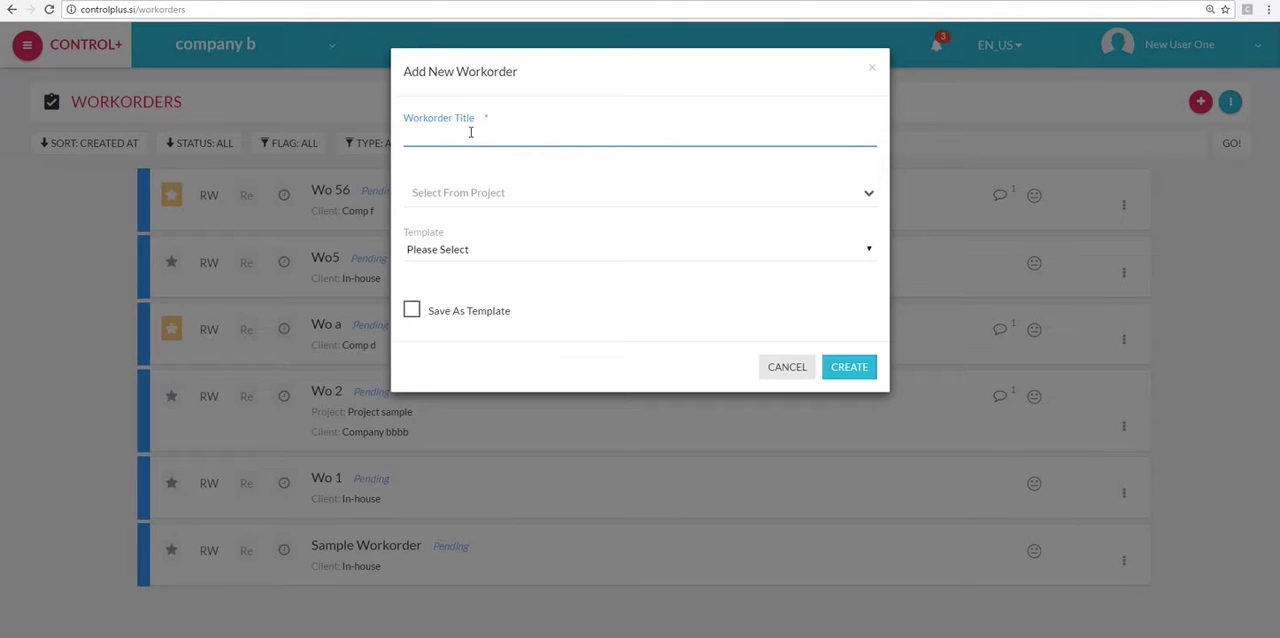
pyautogui.write('wo22')
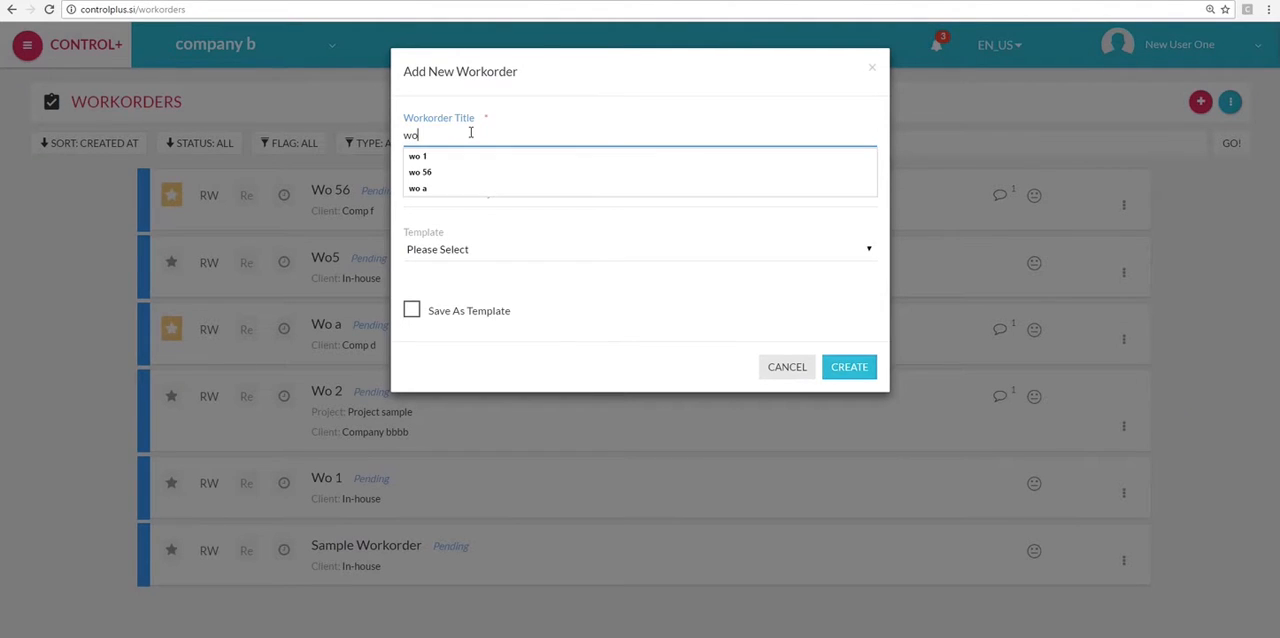
pyautogui.click(849, 367)
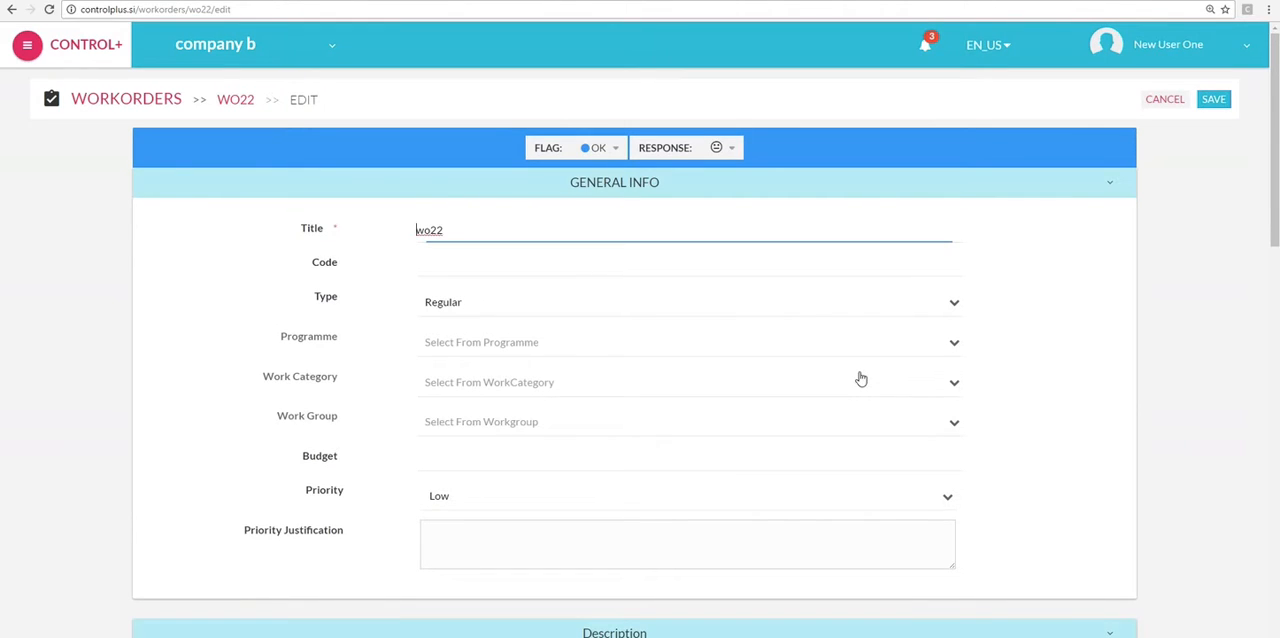
# - Keep Regular as the workorder type and look through the Programme and Work Category choices
pyautogui.click(949, 306)
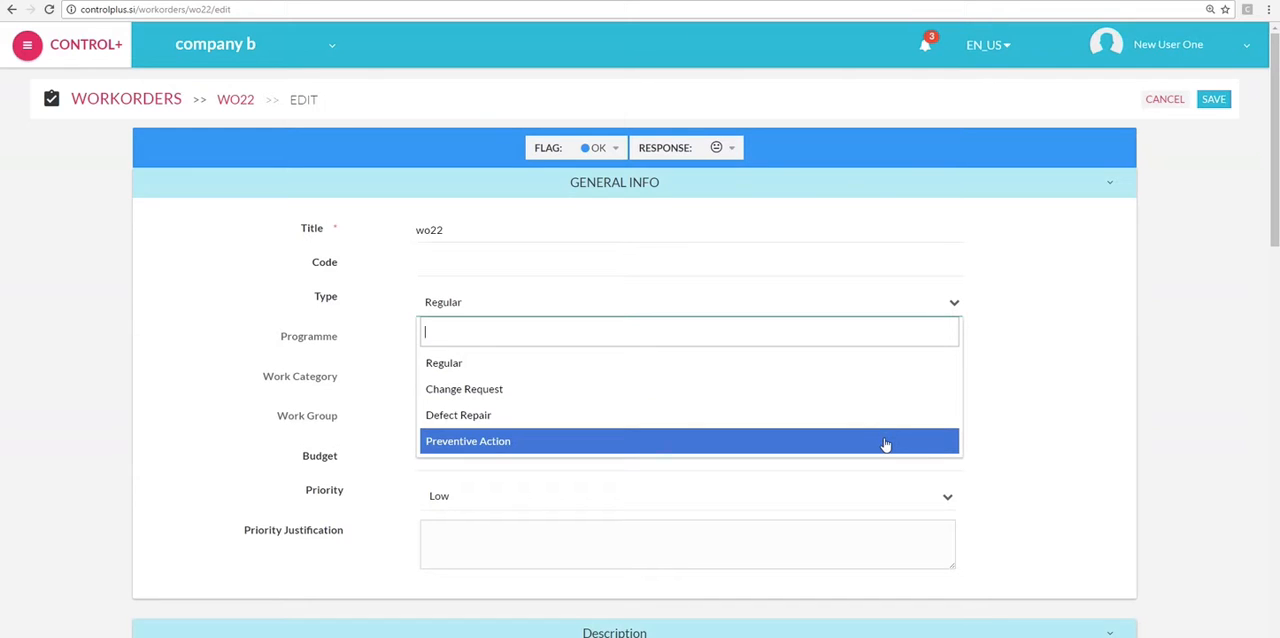
pyautogui.click(891, 370)
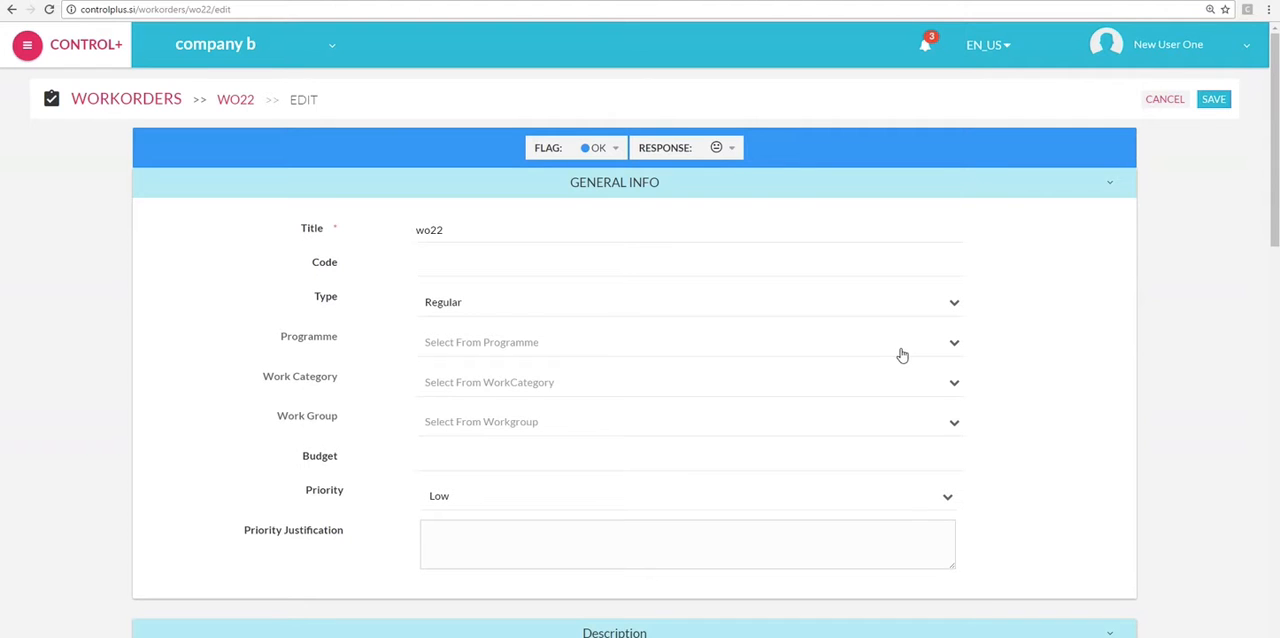
pyautogui.click(902, 355)
pyautogui.click(900, 354)
pyautogui.click(891, 378)
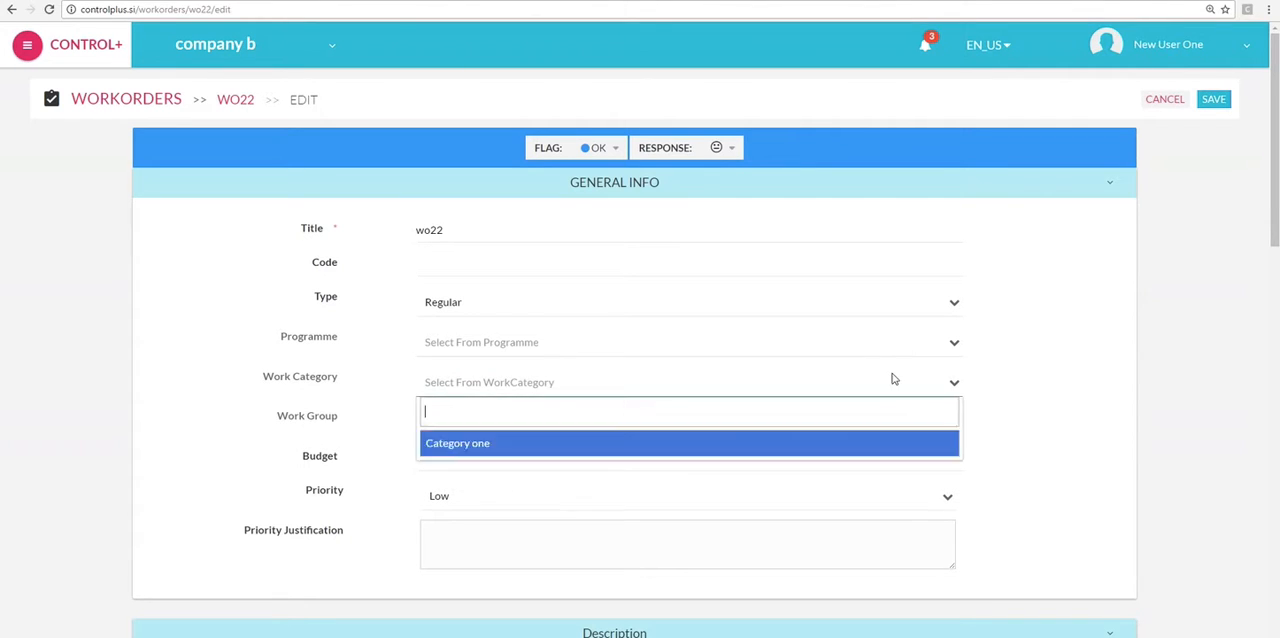
pyautogui.click(894, 378)
# - Assign the workorder to work group Group one and set its priority to Normal
pyautogui.click(875, 421)
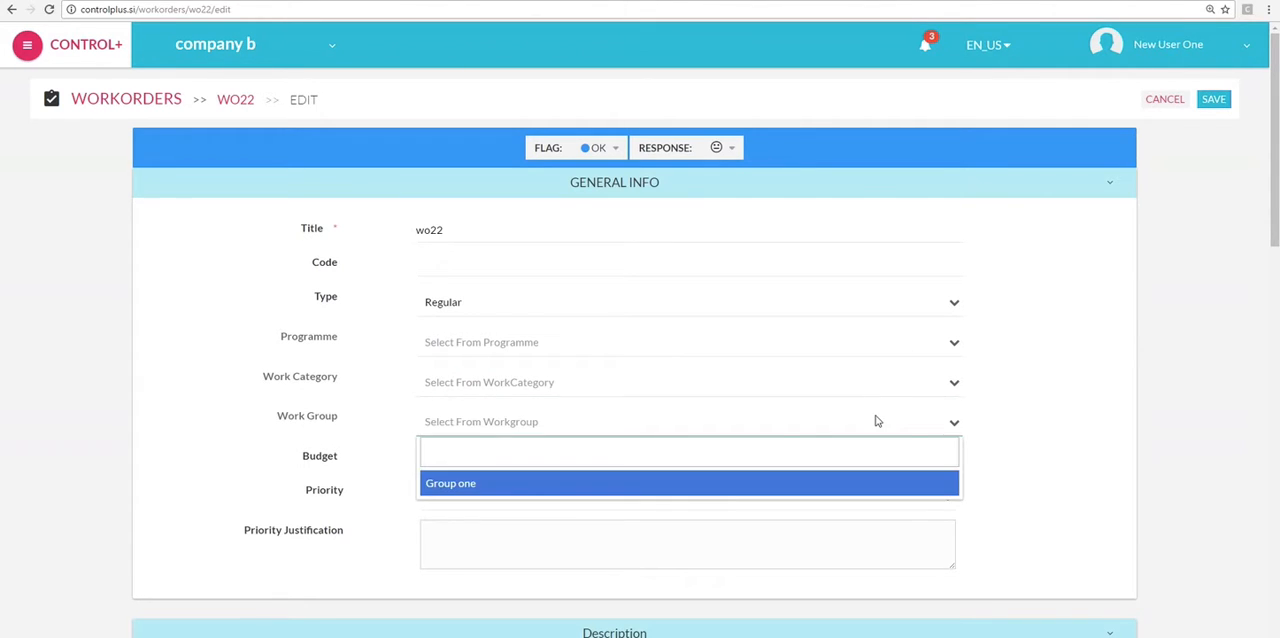
pyautogui.click(876, 421)
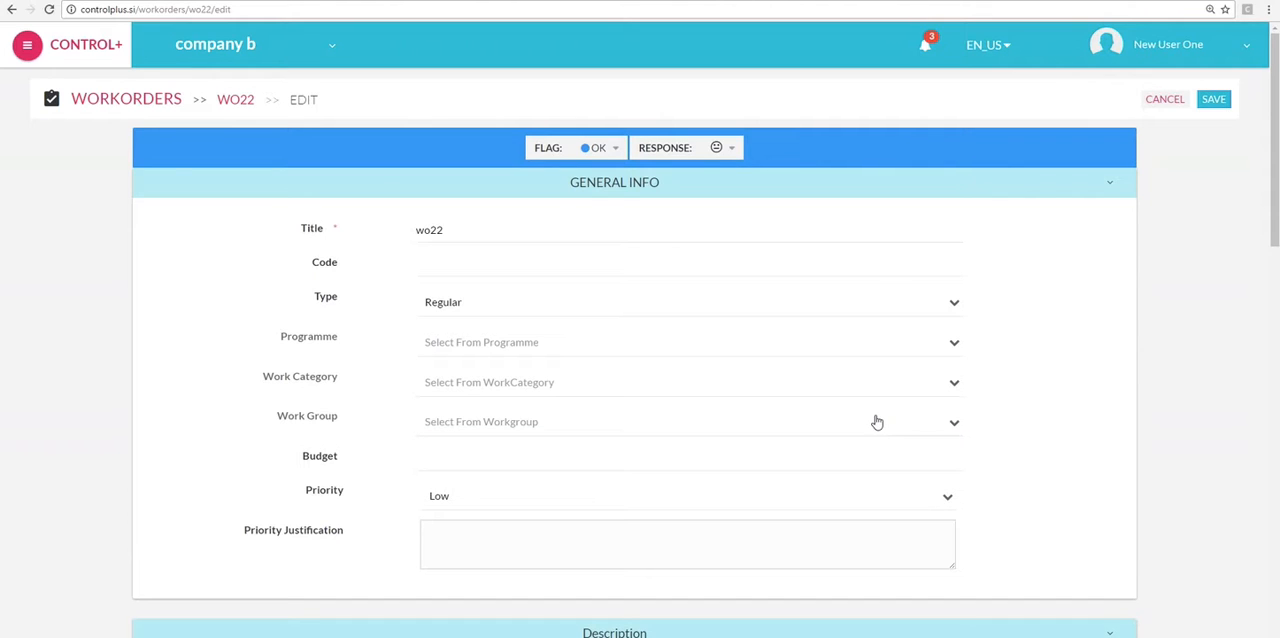
pyautogui.click(875, 421)
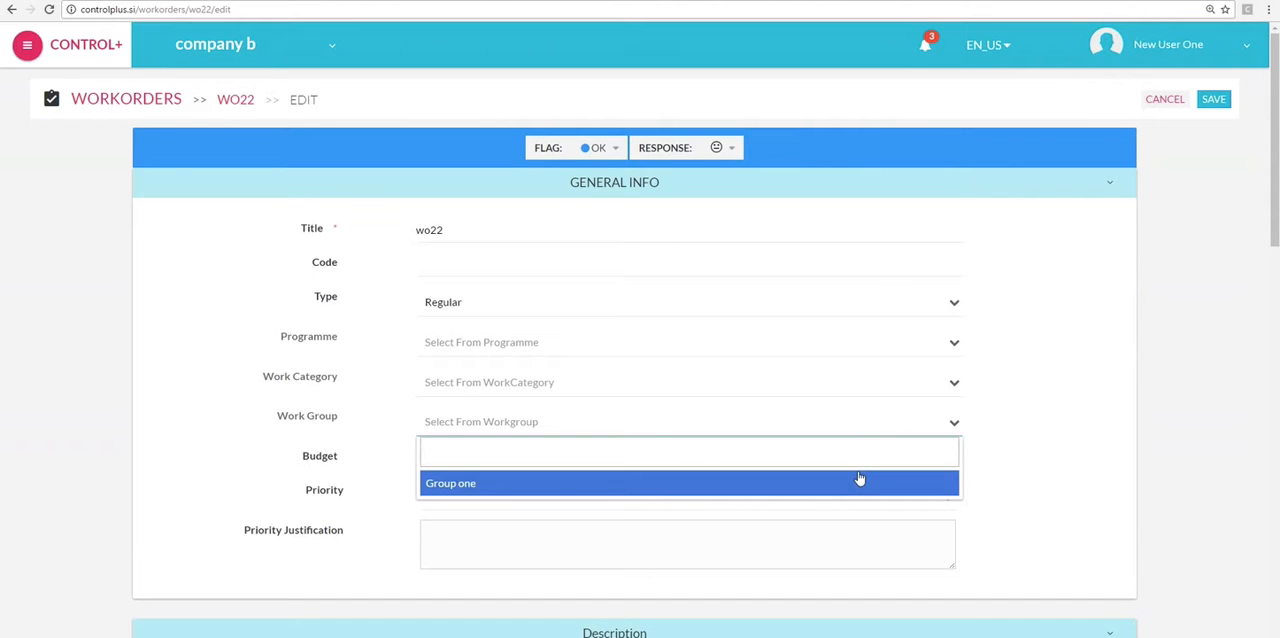
pyautogui.click(860, 477)
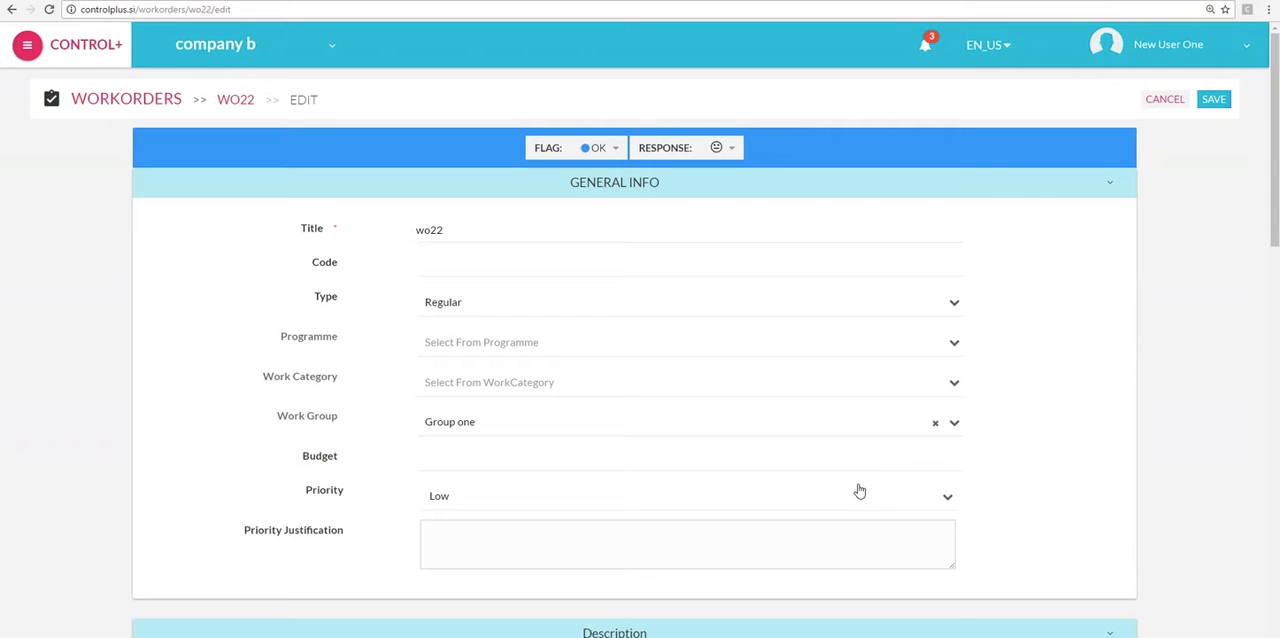
pyautogui.click(857, 489)
pyautogui.scroll(-1, 858, 490)
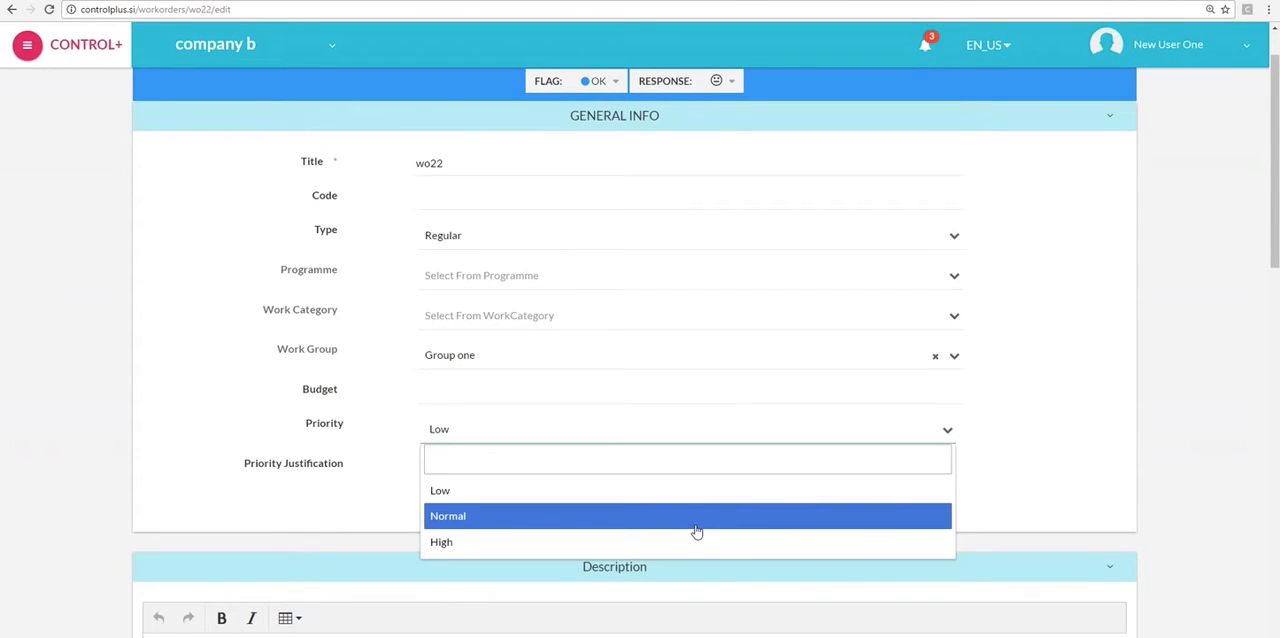
pyautogui.click(697, 516)
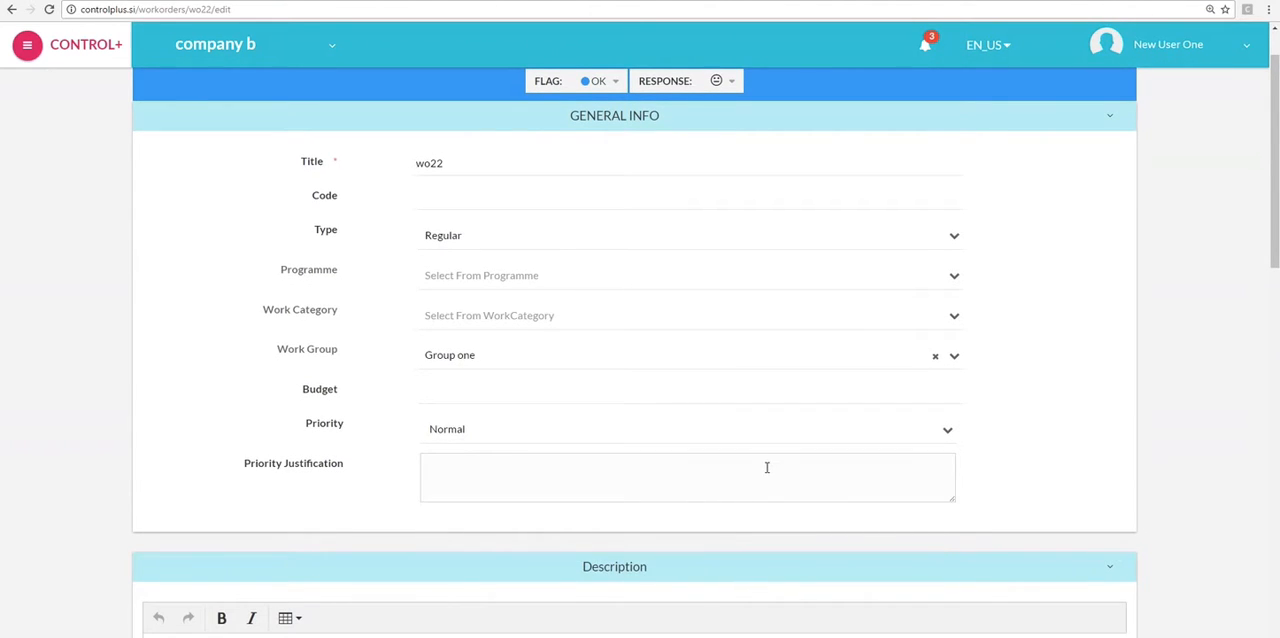
# - Resize the Description editor so that its text area is about twice as tall
pyautogui.scroll(-4, 766, 472)
pyautogui.scroll(-1, 798, 484)
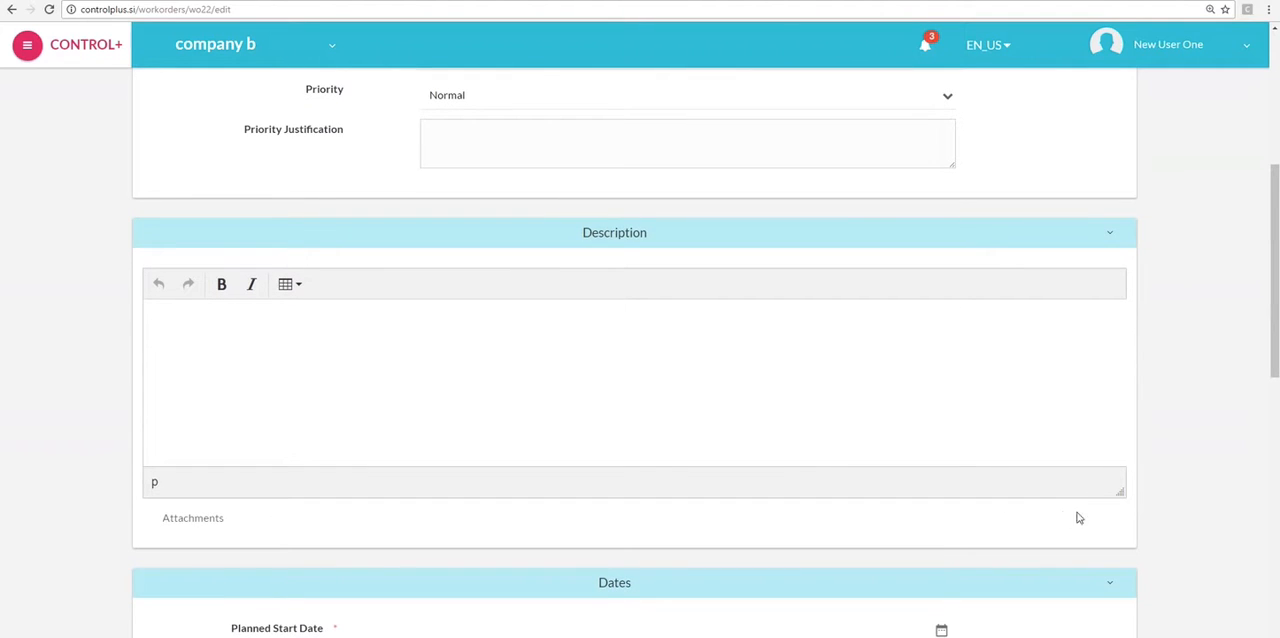
pyautogui.moveTo(1120, 492); pyautogui.dragTo(1117, 637)
pyautogui.scroll(-3, 1134, 537)
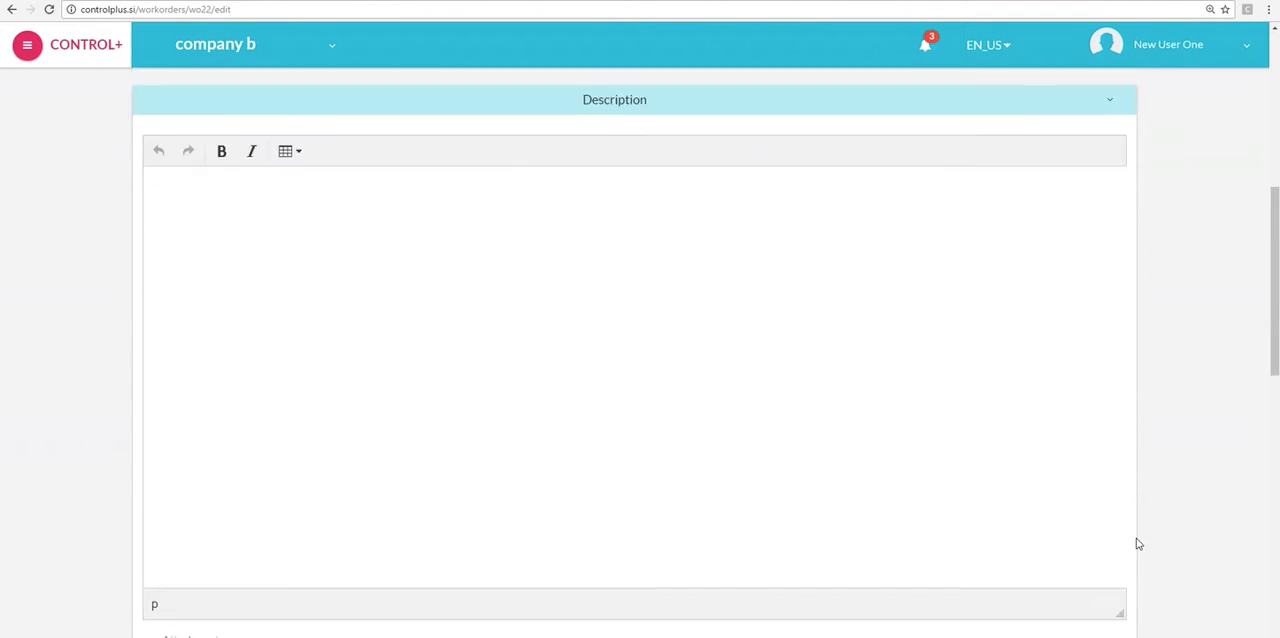
pyautogui.moveTo(1120, 574); pyautogui.dragTo(1126, 480)
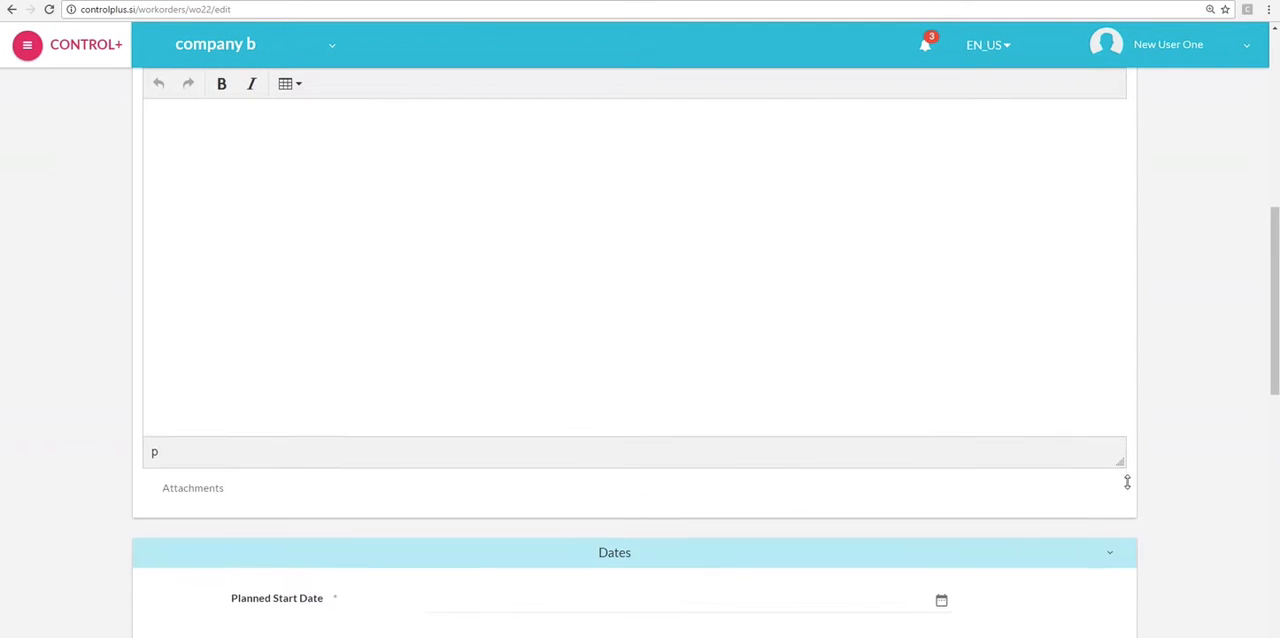
pyautogui.scroll(1, 450, 240)
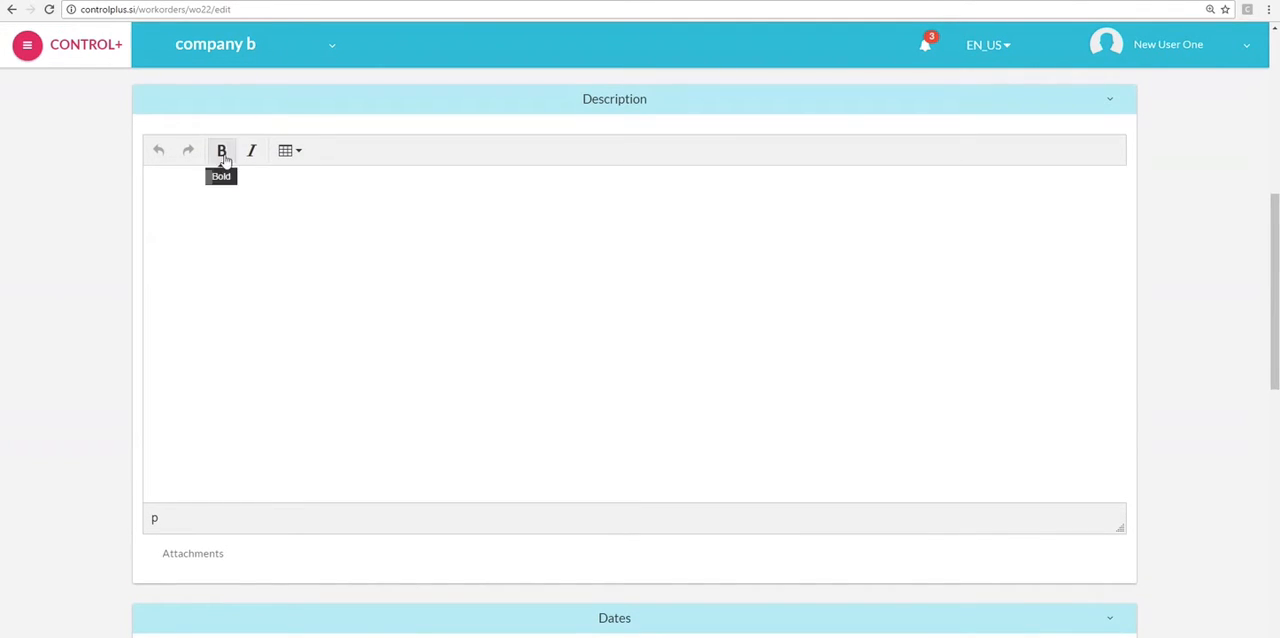
# - Set the planned start date to 2016-11-13, the planned finish date to 2016-11-18 and the due date to 2016-11-24
pyautogui.scroll(-3, 305, 253)
pyautogui.scroll(-4, 319, 253)
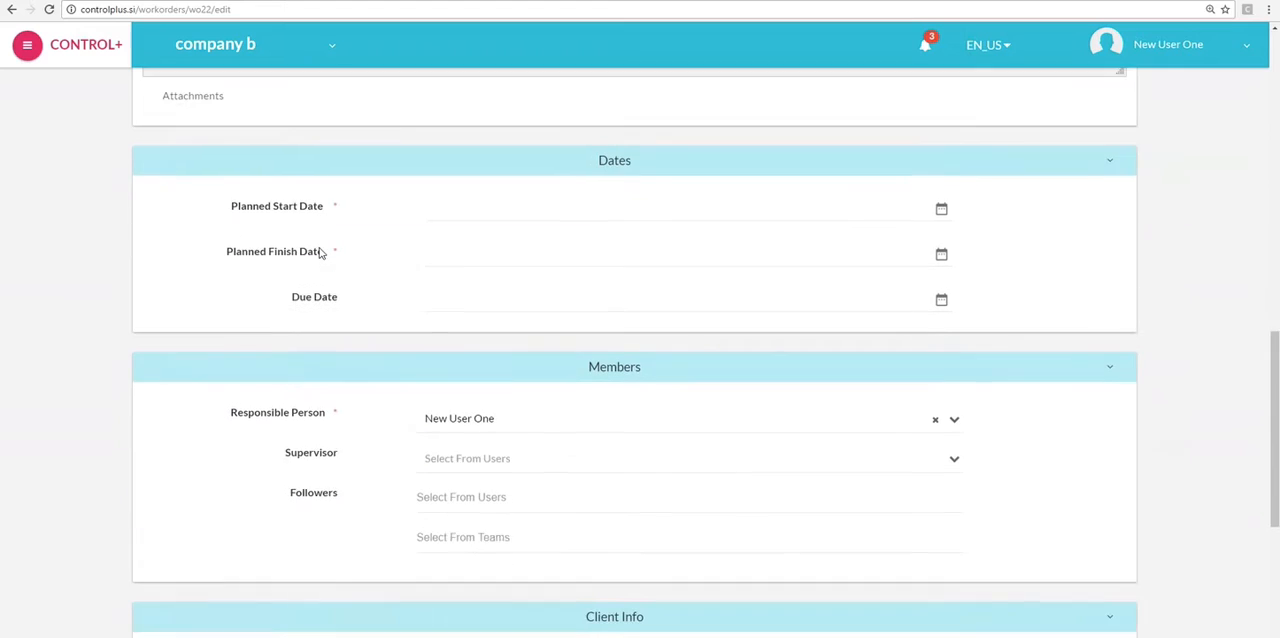
pyautogui.click(943, 207)
pyautogui.click(445, 328)
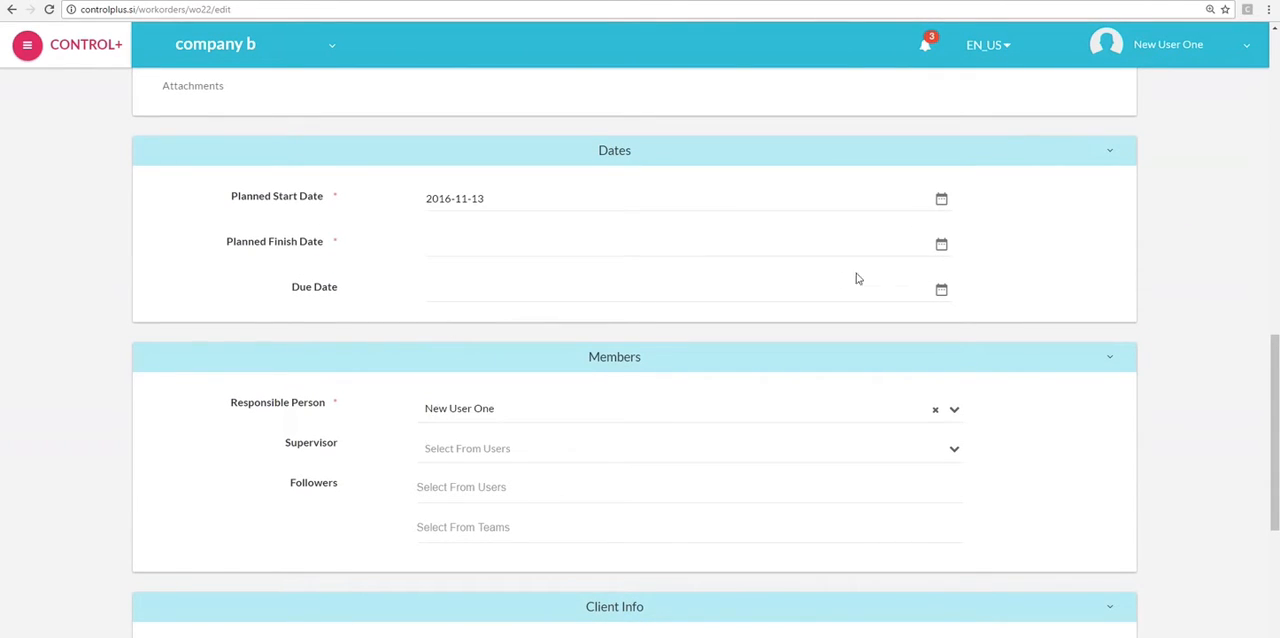
pyautogui.click(938, 248)
pyautogui.click(564, 375)
pyautogui.click(936, 292)
pyautogui.click(545, 185)
# - View the users selectable as responsible person and supervisor of the workorder
pyautogui.scroll(-2, 811, 512)
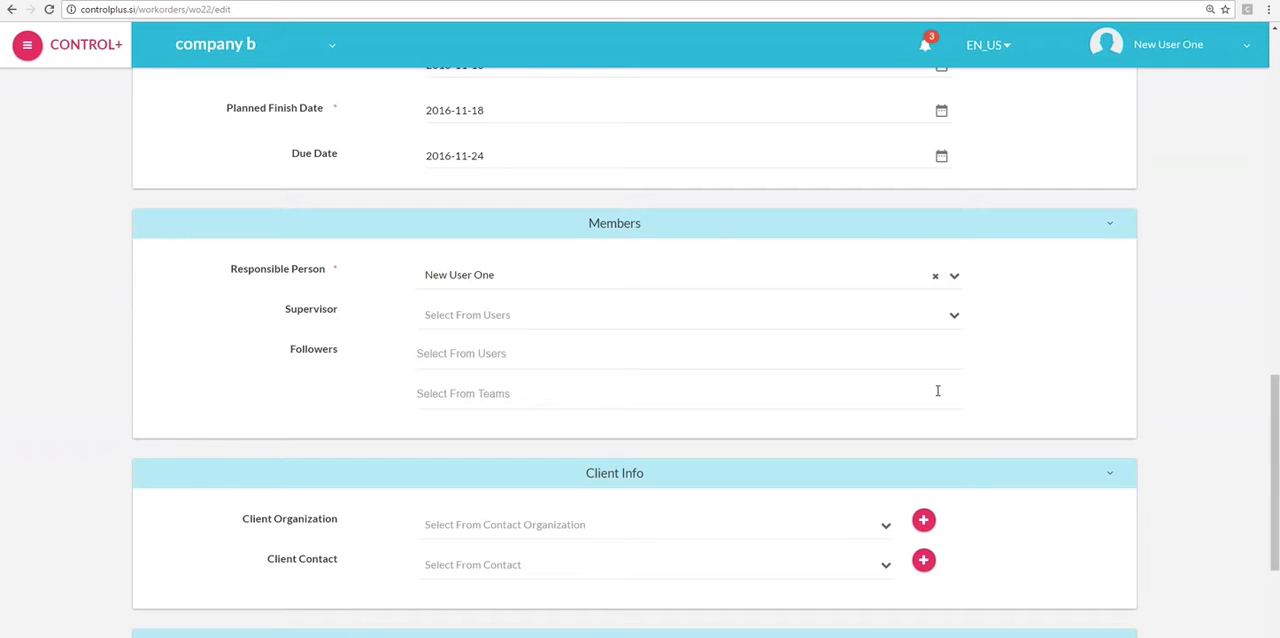
pyautogui.click(894, 285)
pyautogui.click(893, 284)
pyautogui.click(868, 313)
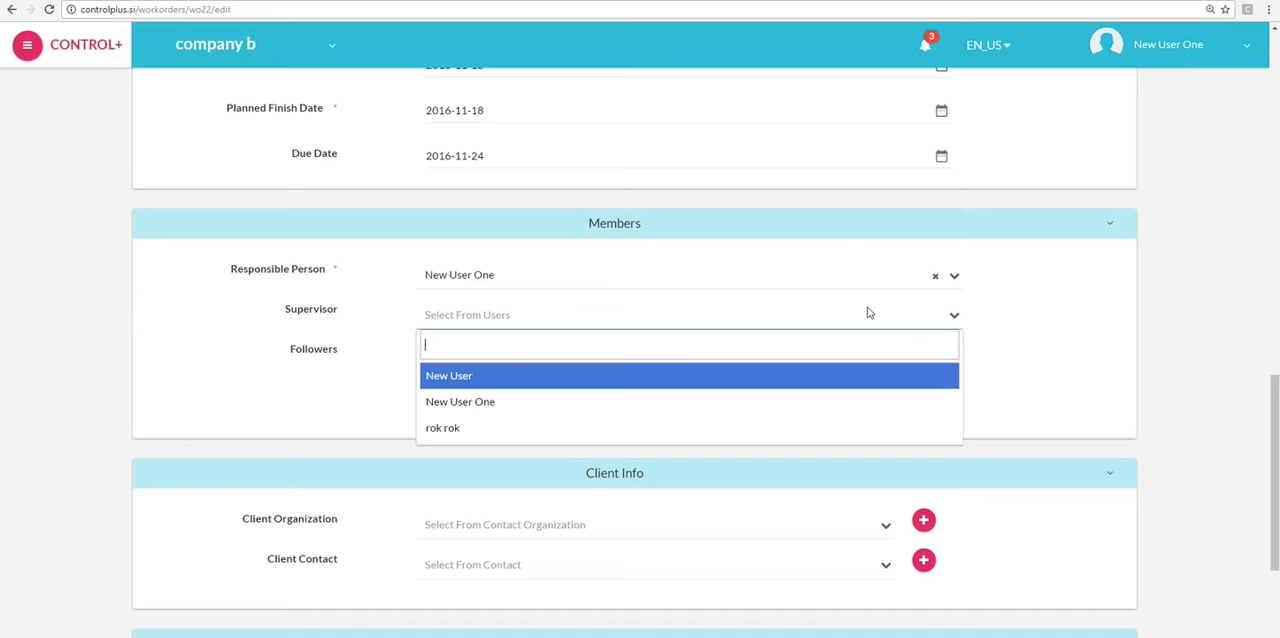
pyautogui.click(837, 357)
# - Add all listed users as followers of the workorder and take the responsible person back out
pyautogui.click(838, 362)
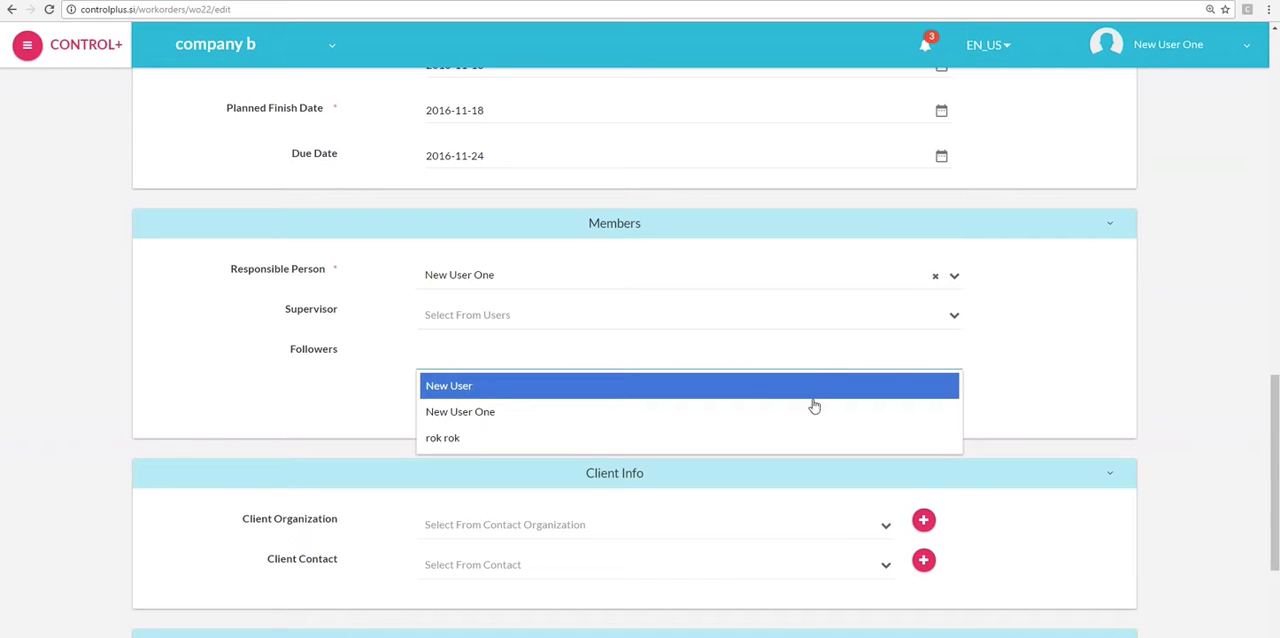
pyautogui.click(815, 405)
pyautogui.click(832, 356)
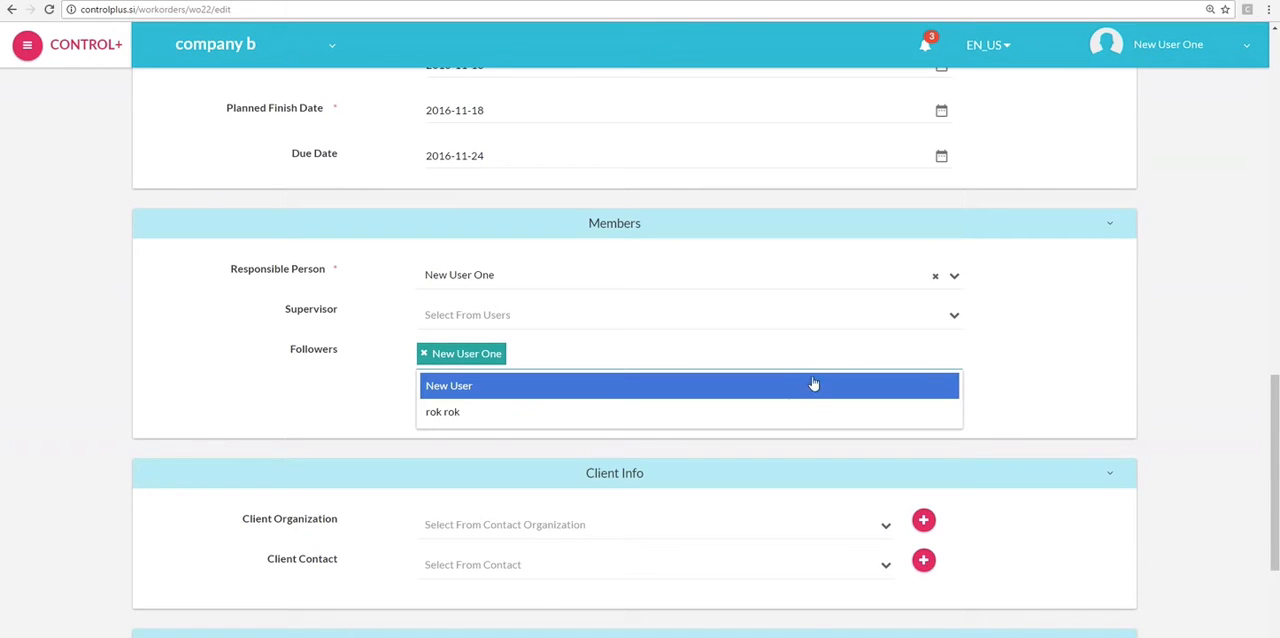
pyautogui.click(793, 388)
pyautogui.click(811, 360)
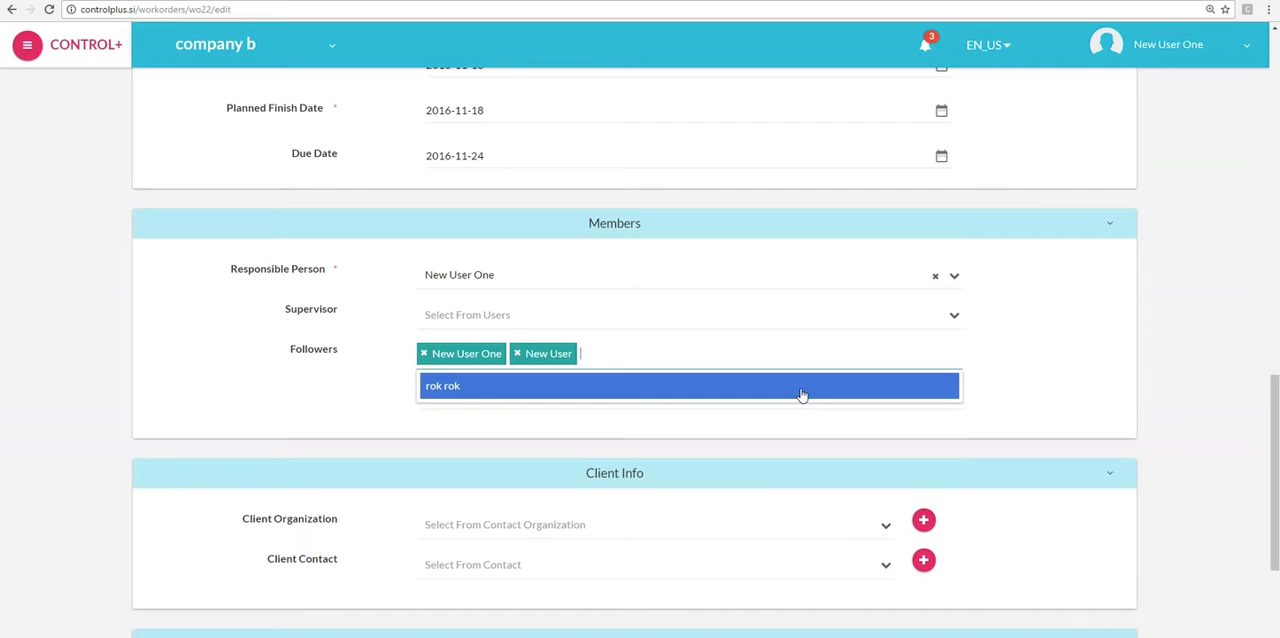
pyautogui.click(800, 400)
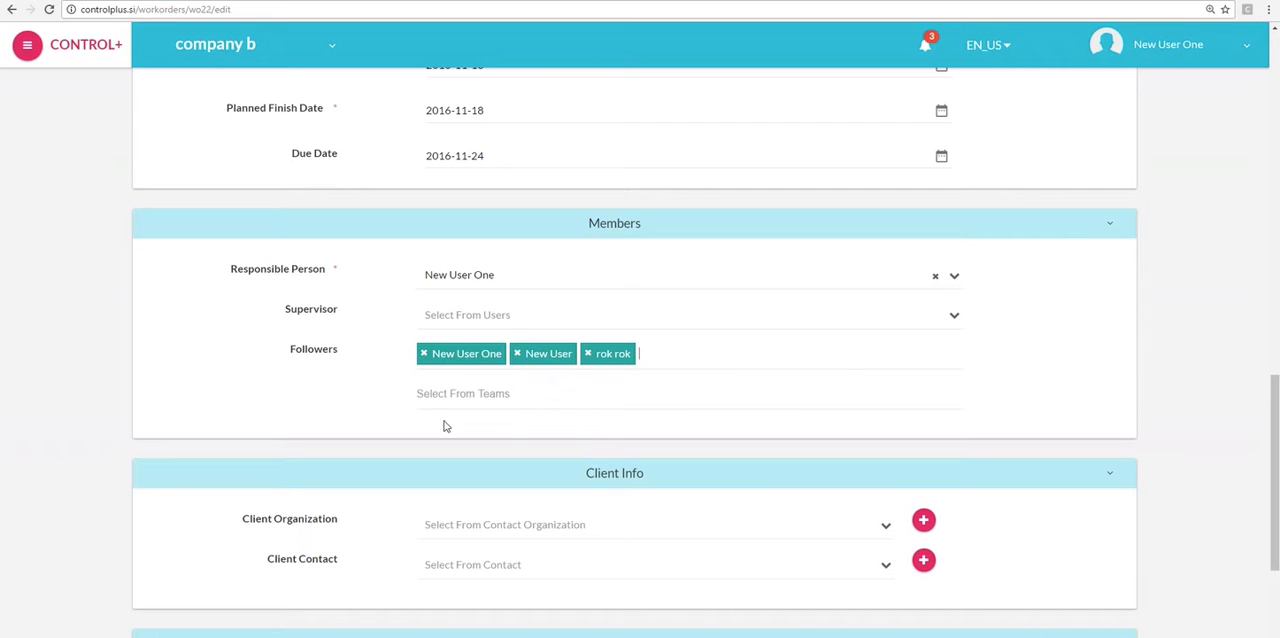
pyautogui.click(423, 353)
# - Start adding a new client organization with the company name comp 12 and the country Austria
pyautogui.scroll(-2, 518, 500)
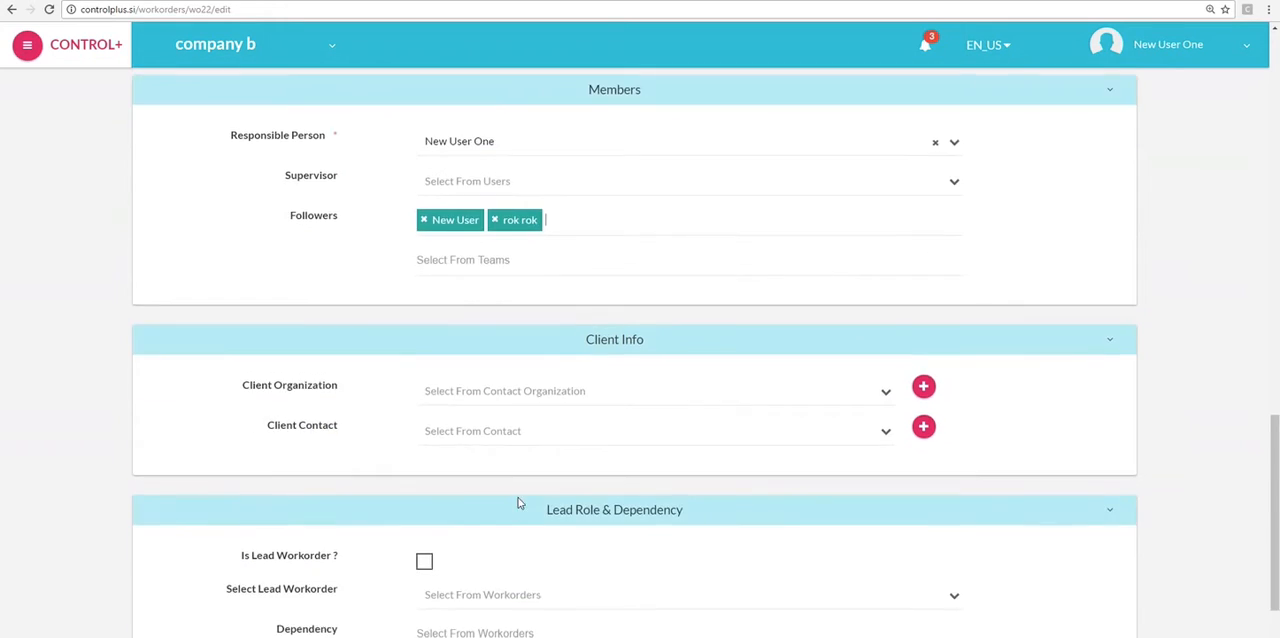
pyautogui.scroll(-1, 619, 390)
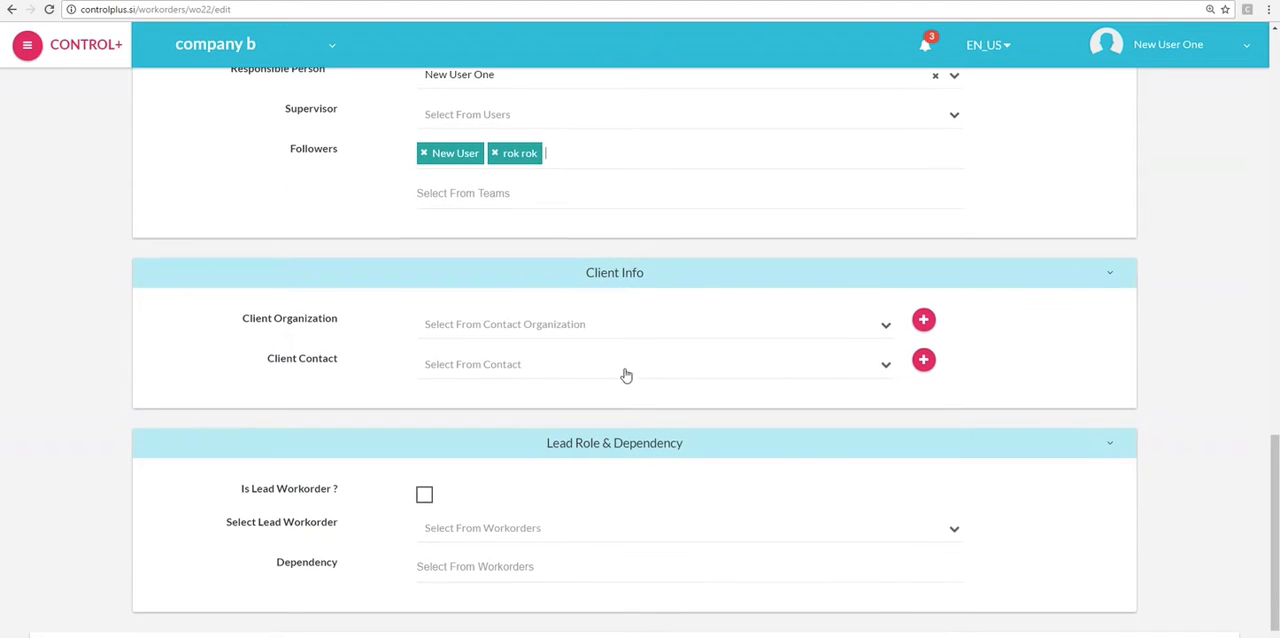
pyautogui.click(641, 334)
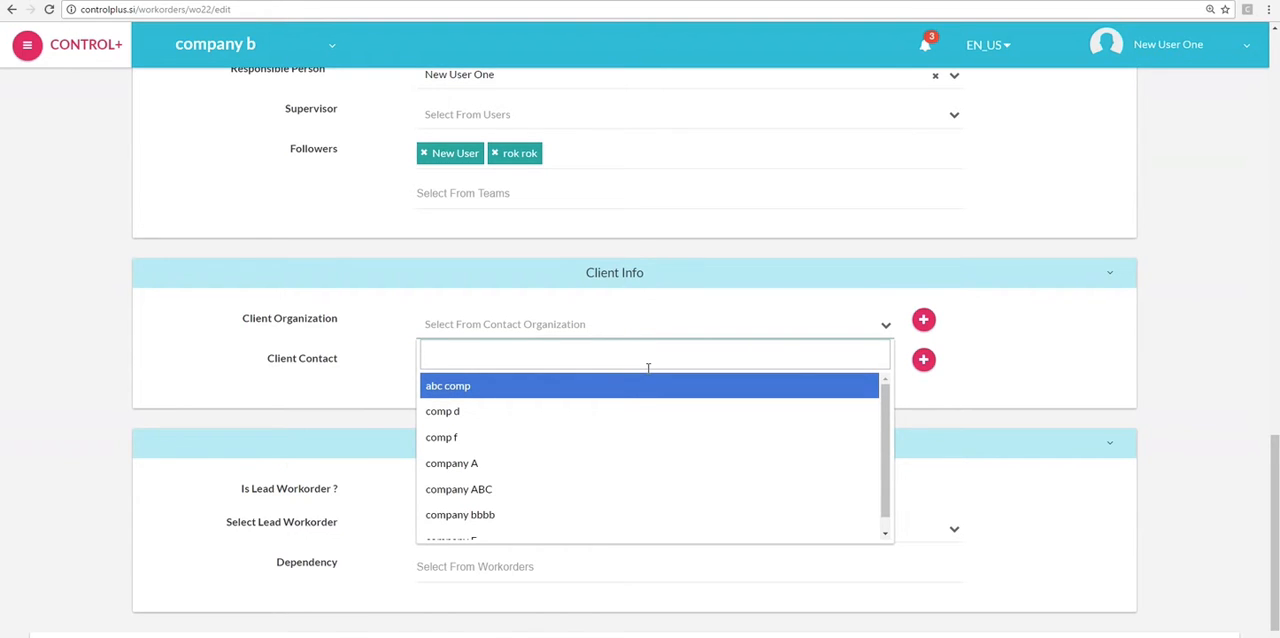
pyautogui.click(923, 320)
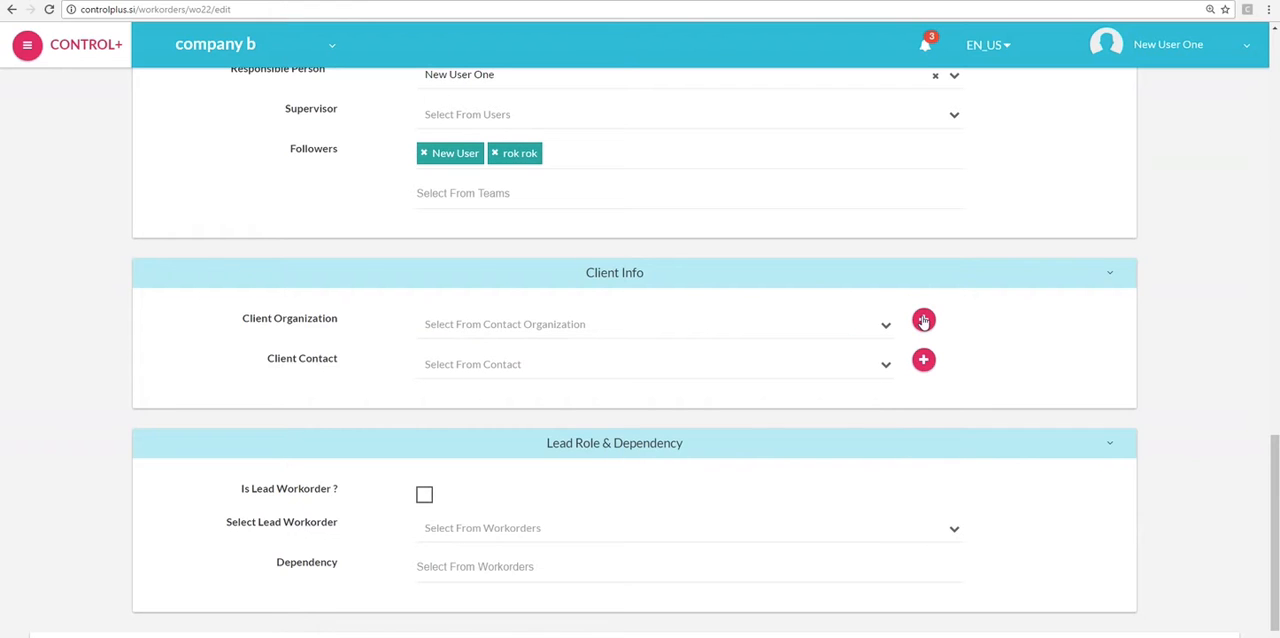
pyautogui.click(924, 329)
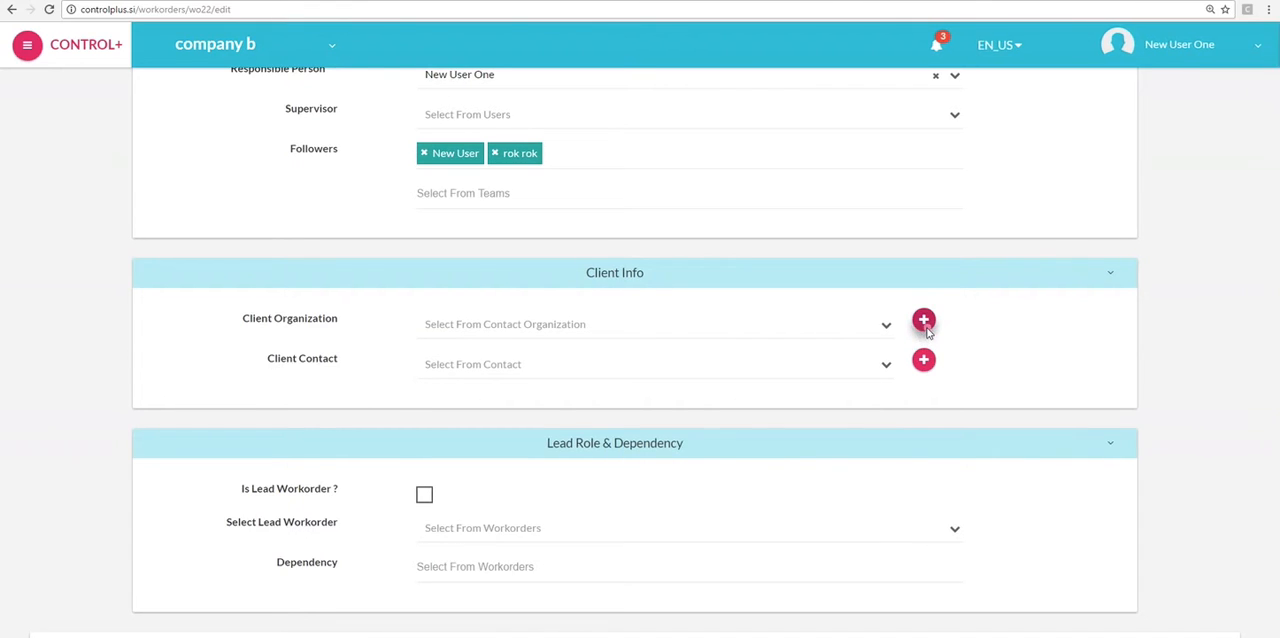
pyautogui.write('comp 12')
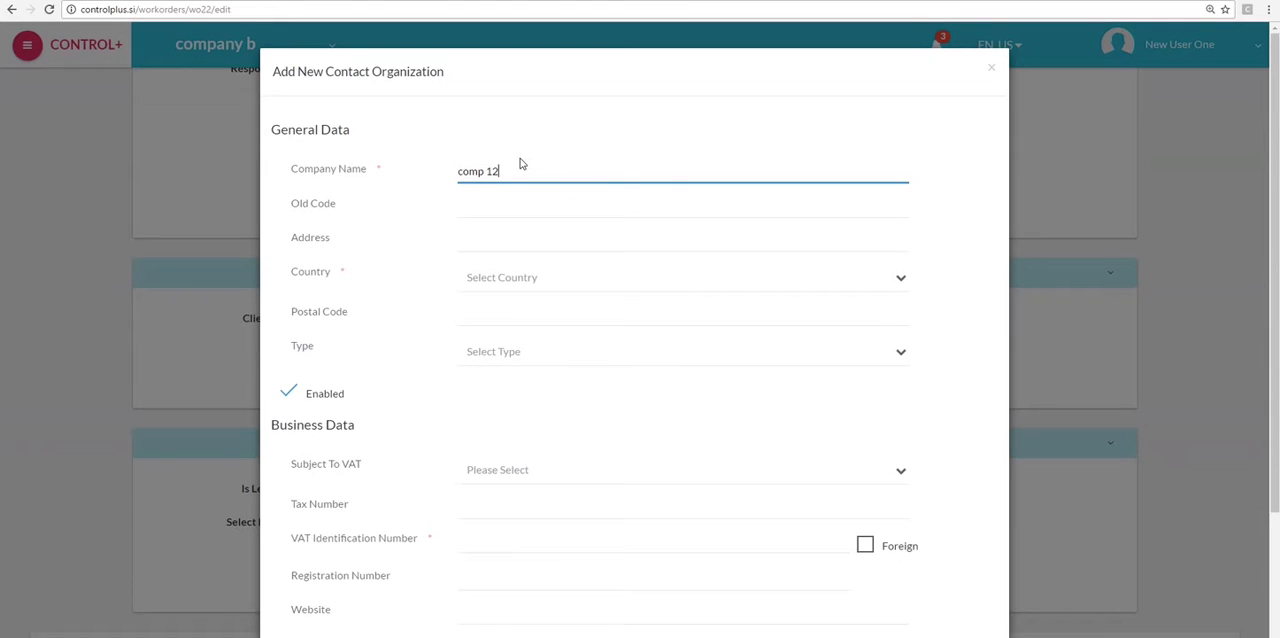
pyautogui.click(558, 277)
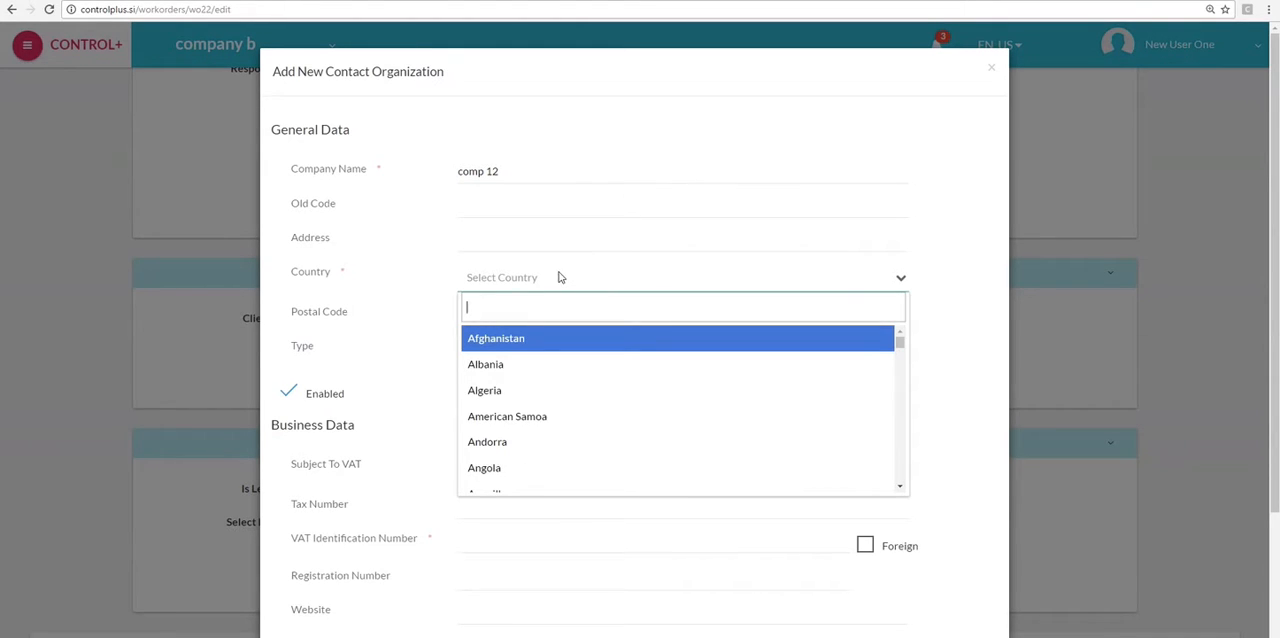
pyautogui.write('au')
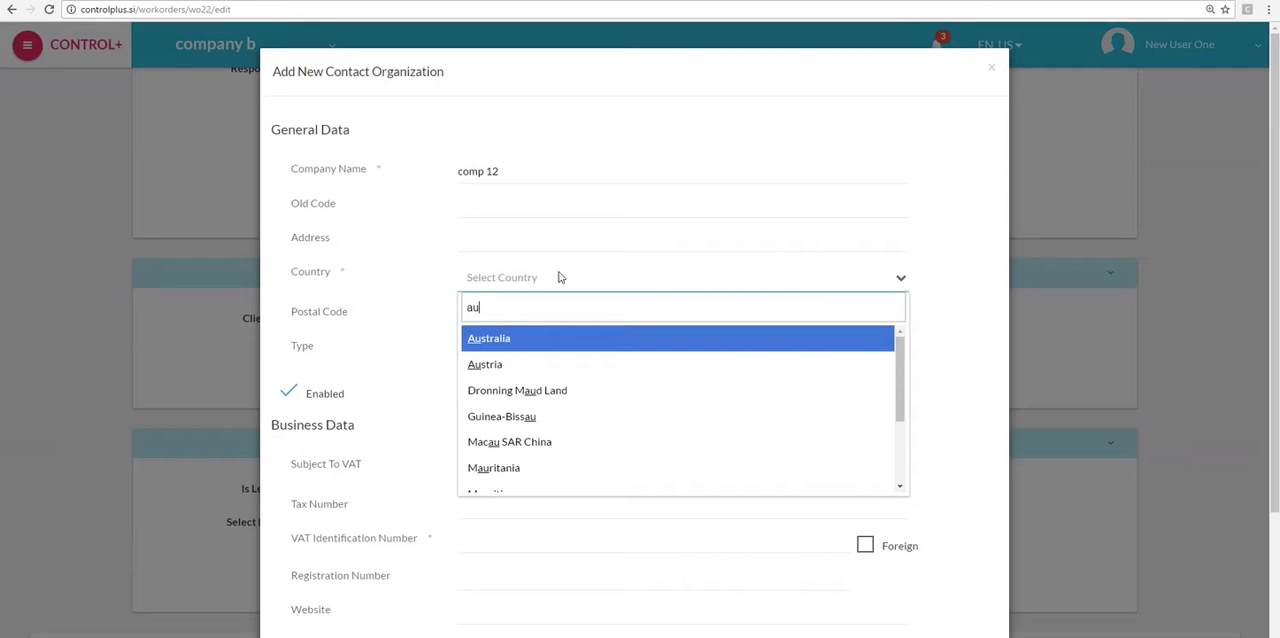
pyautogui.press('Down')
pyautogui.press('Return')
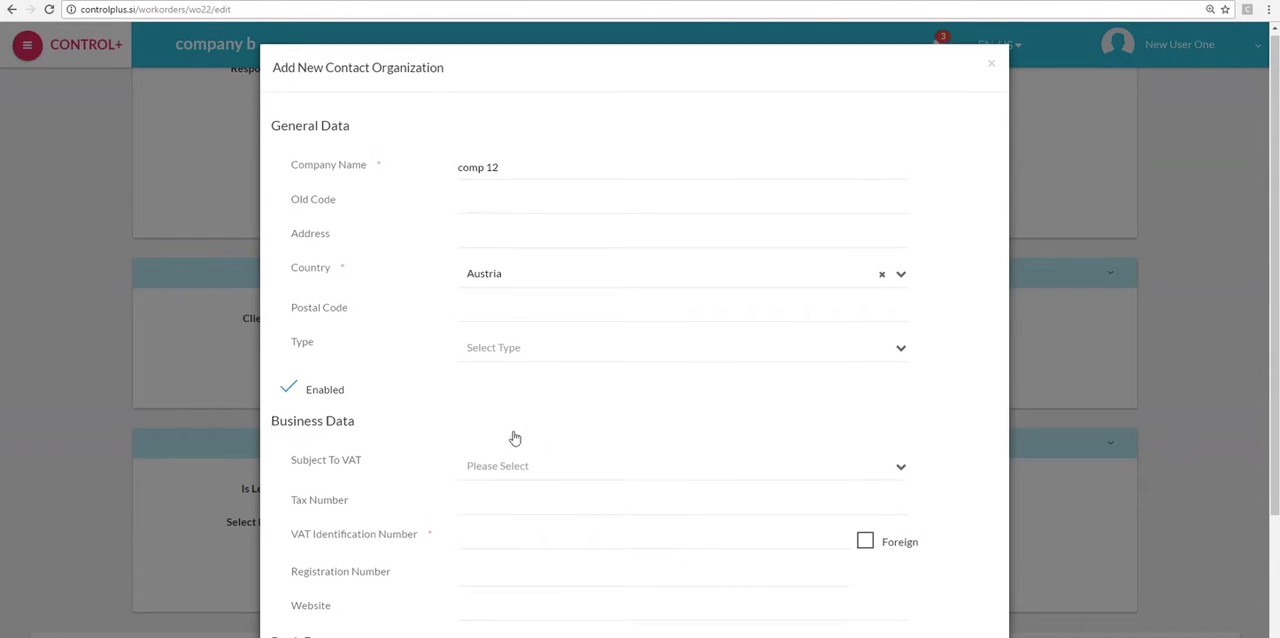
# - Fill in the VAT identification number of the new client organization and save it
pyautogui.scroll(-1, 506, 445)
pyautogui.click(509, 398)
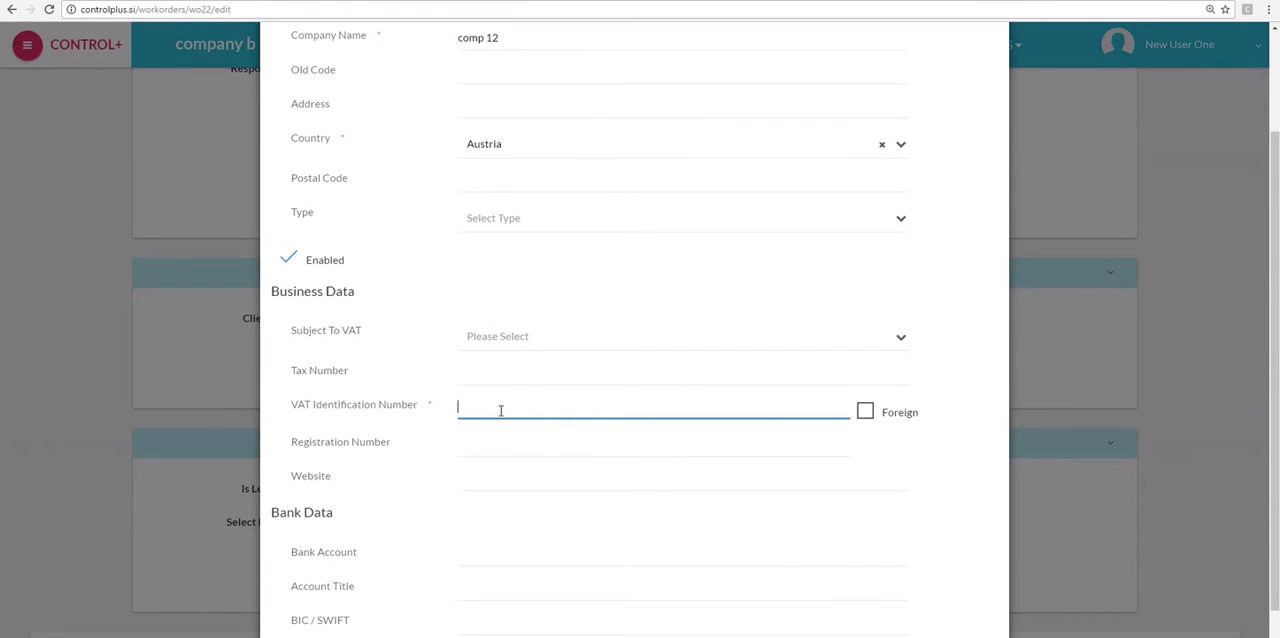
pyautogui.write('22222222')
pyautogui.scroll(-1, 519, 429)
pyautogui.click(977, 621)
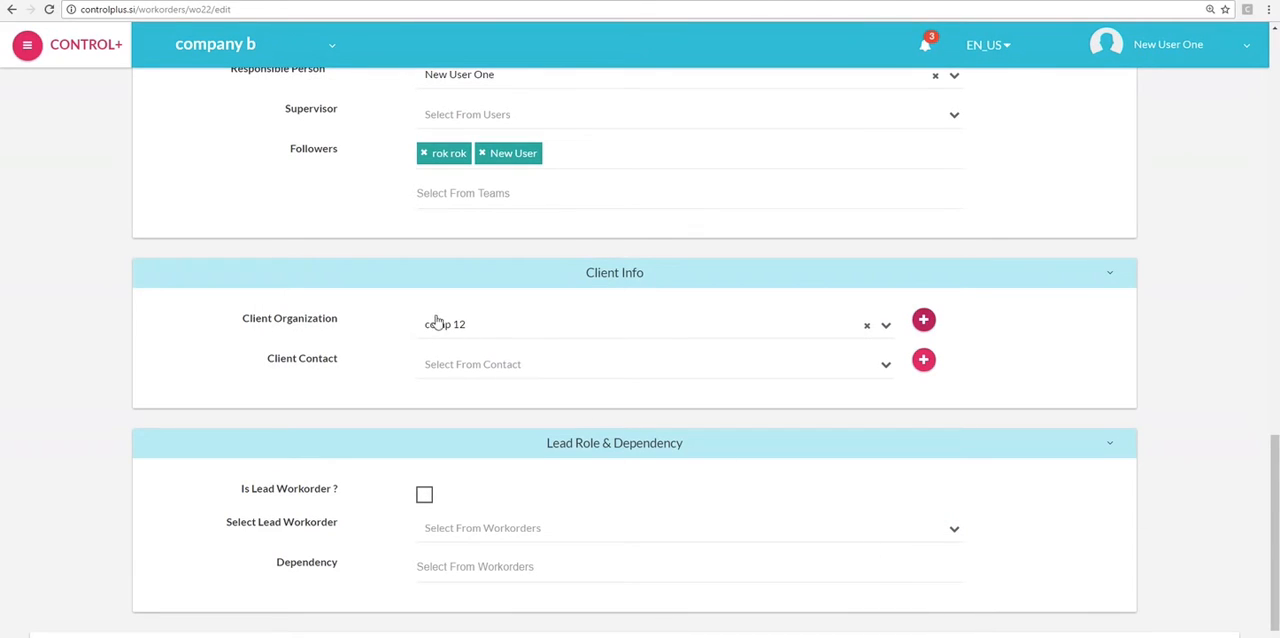
# - Mark the workorder as a lead workorder and select Sample Workorder as its sub workorder
pyautogui.scroll(-1, 816, 378)
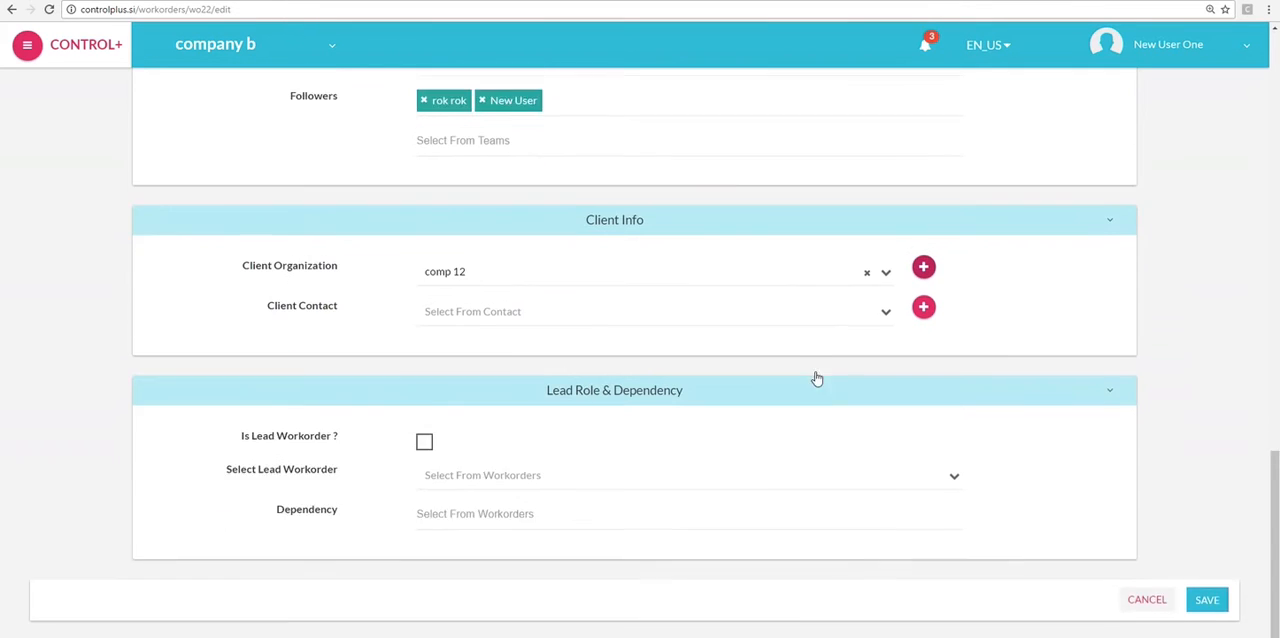
pyautogui.scroll(-1, 816, 378)
pyautogui.click(424, 393)
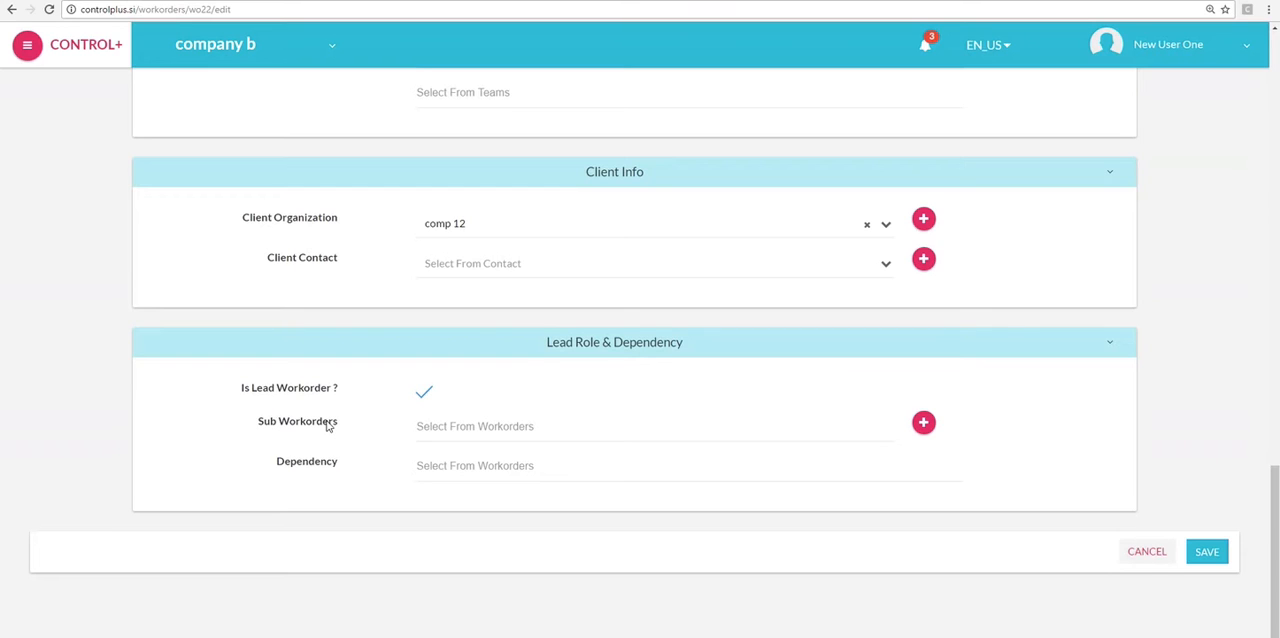
pyautogui.click(424, 427)
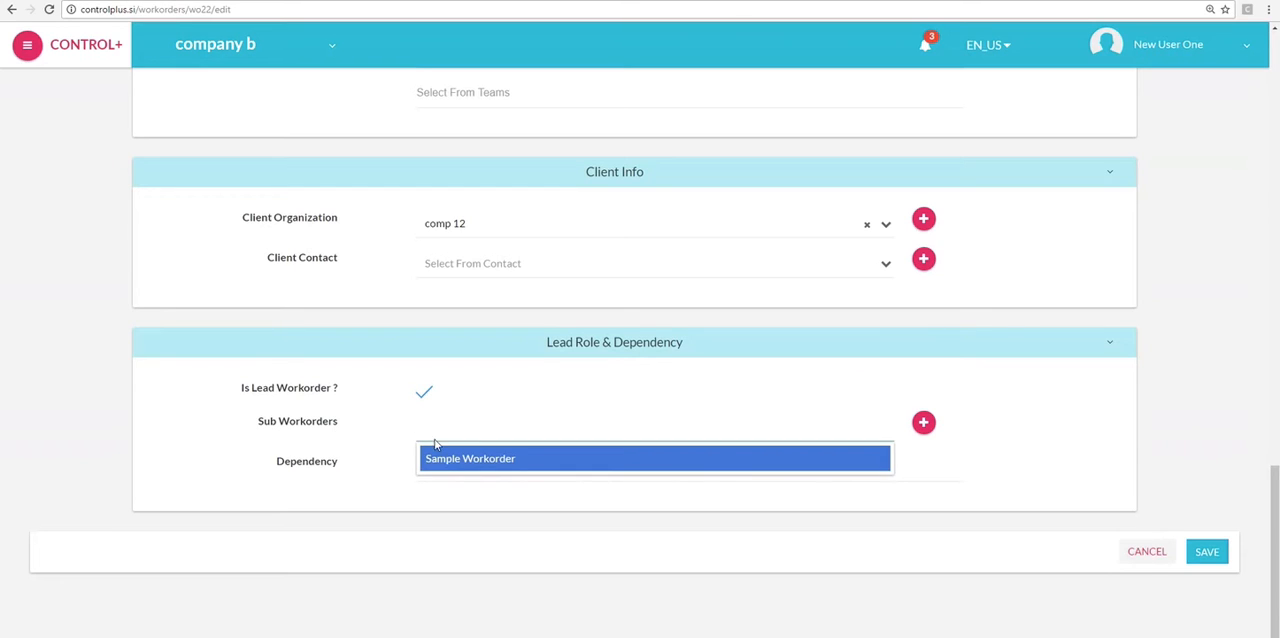
pyautogui.click(437, 460)
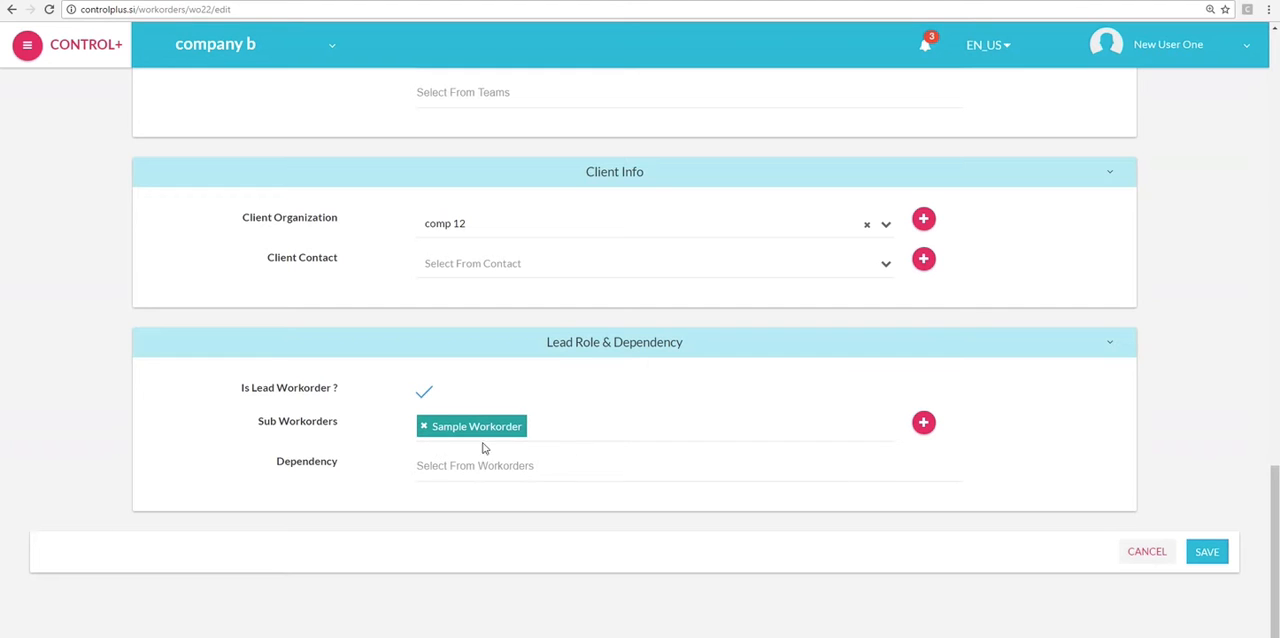
# - Create a new sub workorder titled wo22 and add wo 1 as a further sub workorder
pyautogui.click(923, 423)
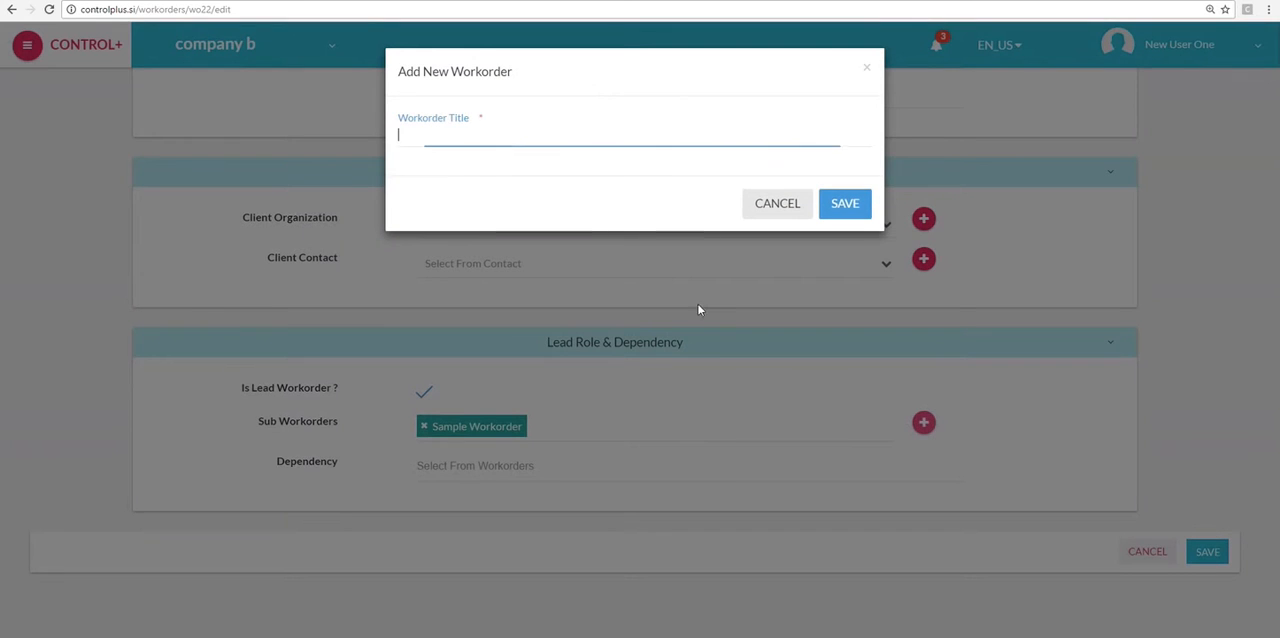
pyautogui.write('wo')
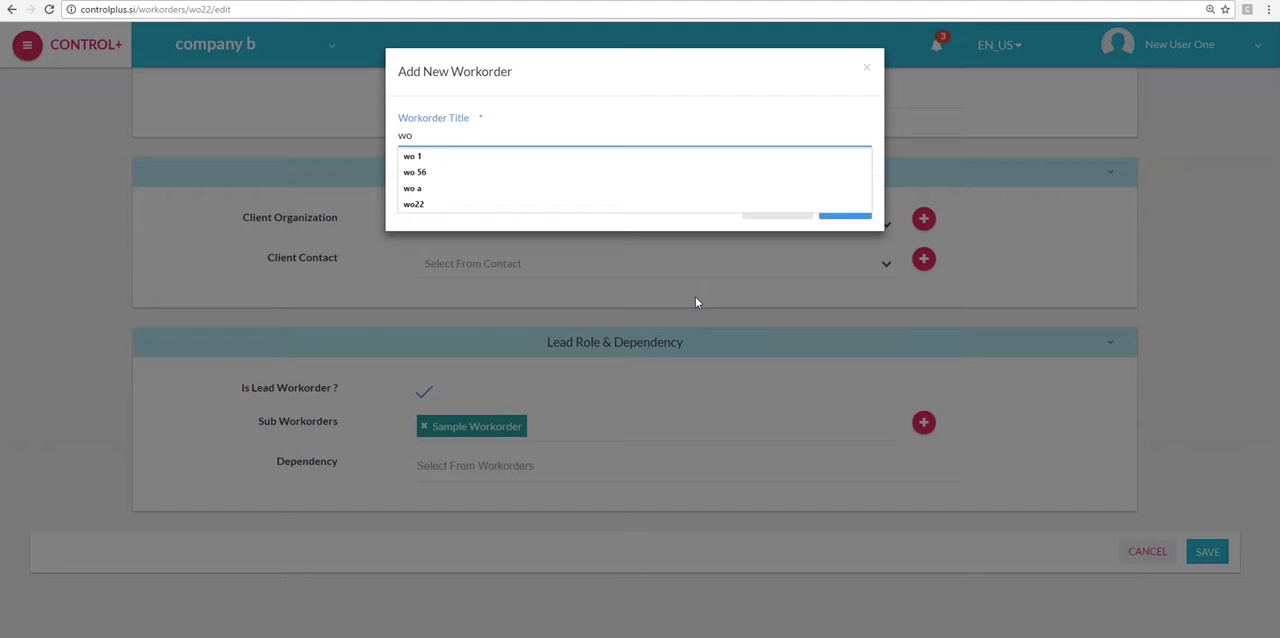
pyautogui.write('22')
pyautogui.click(859, 205)
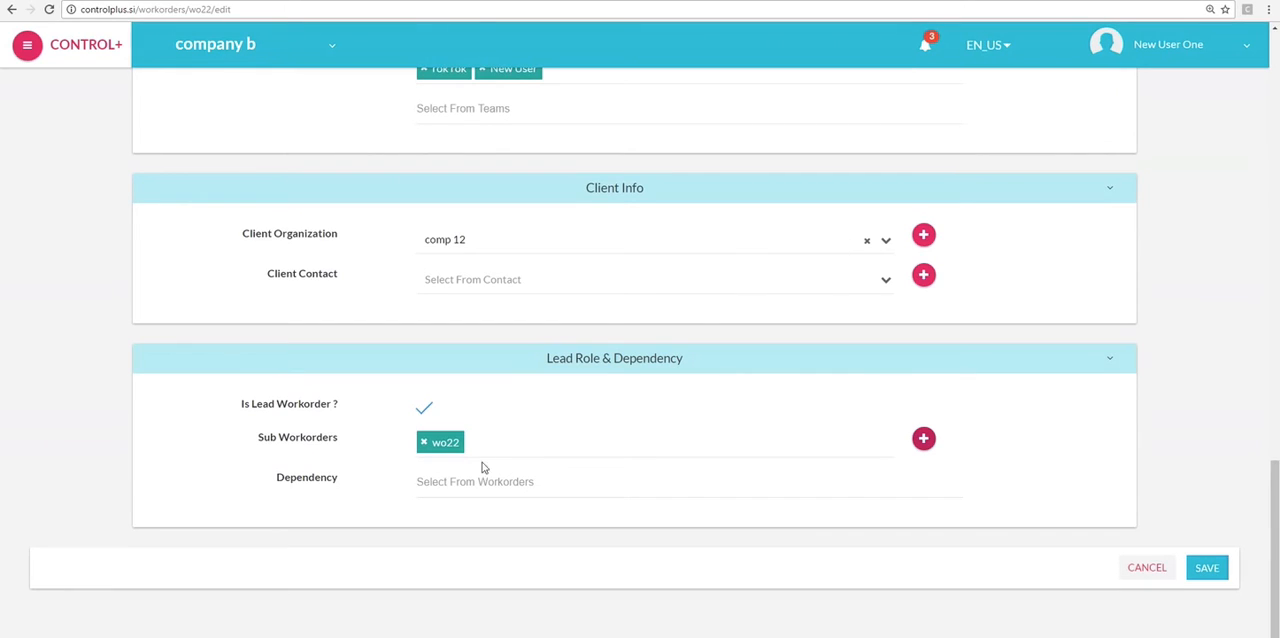
pyautogui.click(543, 449)
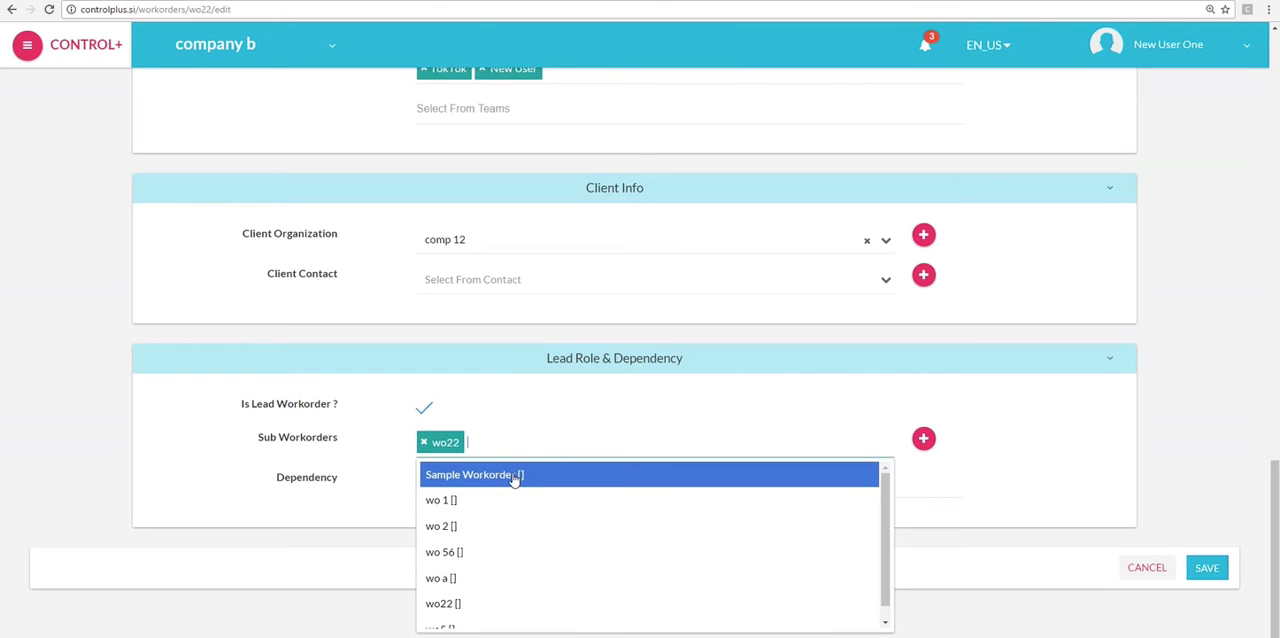
pyautogui.click(490, 505)
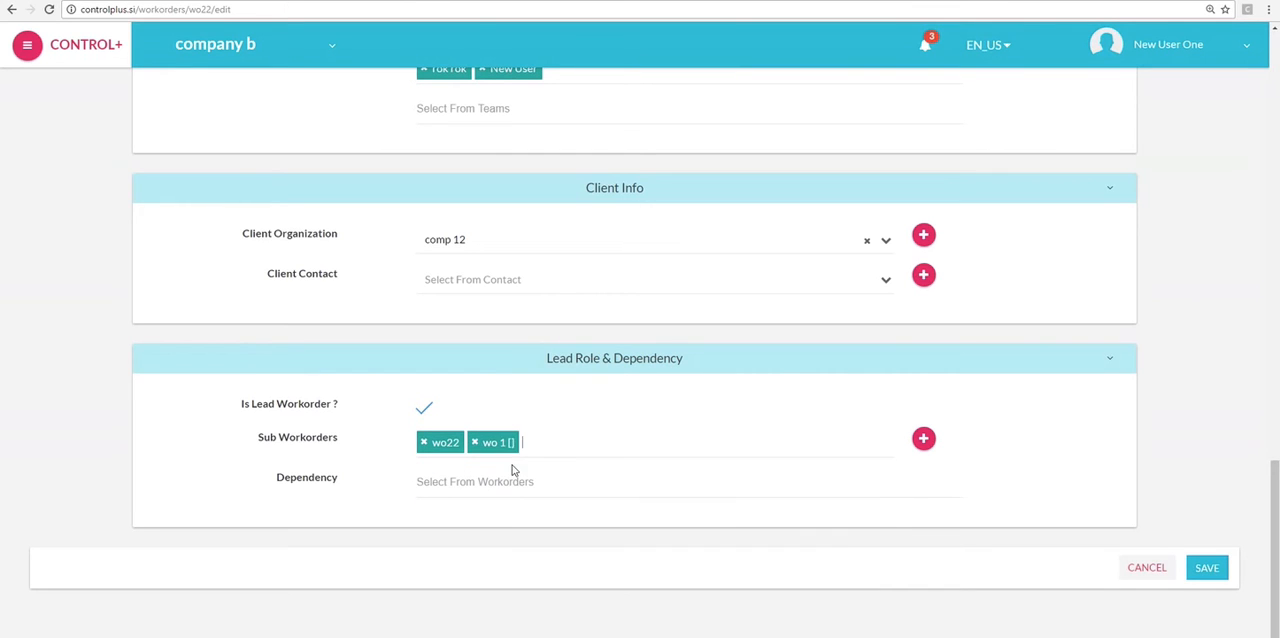
# - Set wo 56 and wo5 as the workorder's dependencies, leaving wo22 out, and save the workorder
pyautogui.click(591, 481)
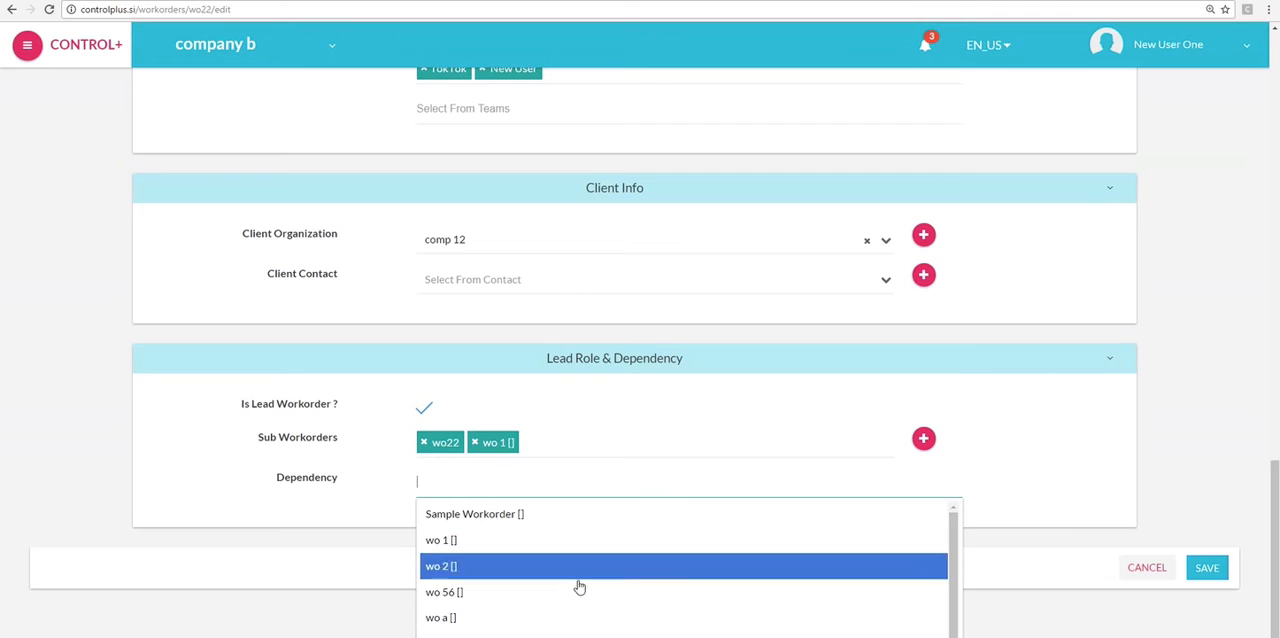
pyautogui.click(579, 591)
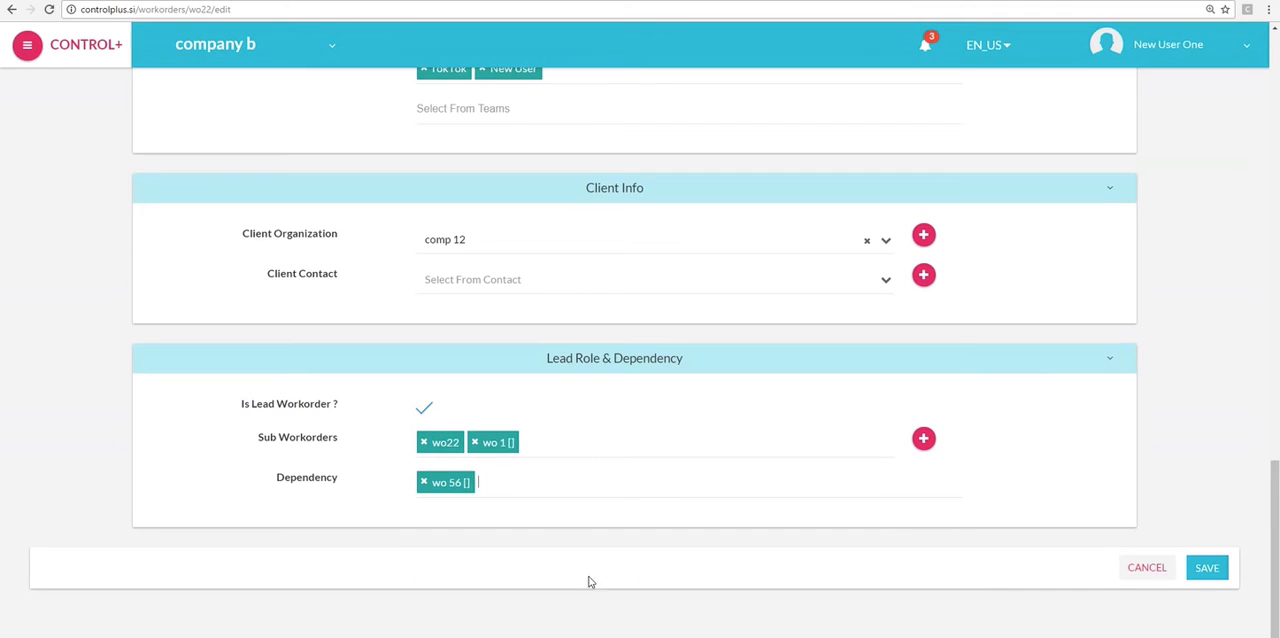
pyautogui.click(567, 491)
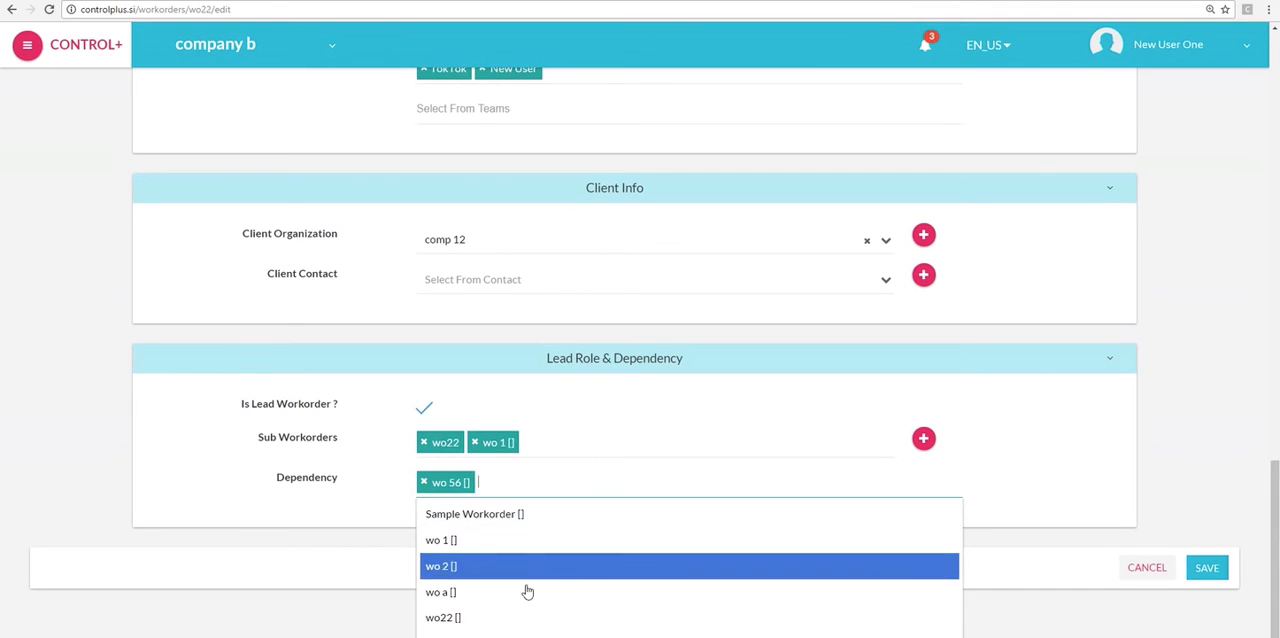
pyautogui.click(516, 620)
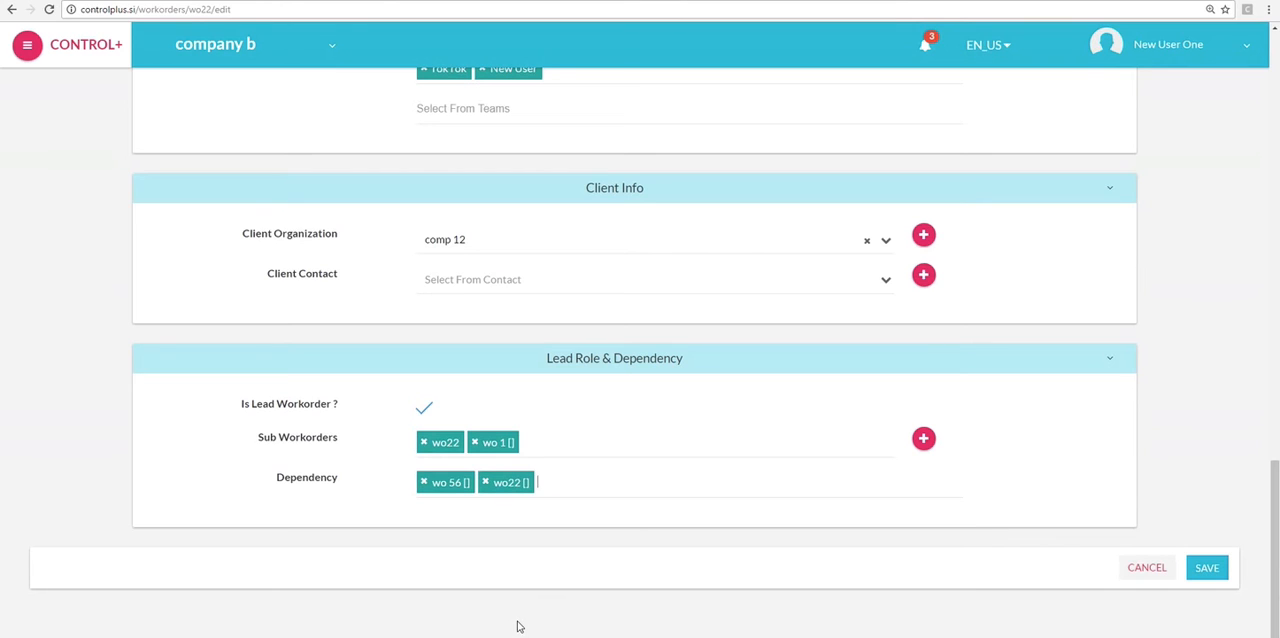
pyautogui.click(486, 483)
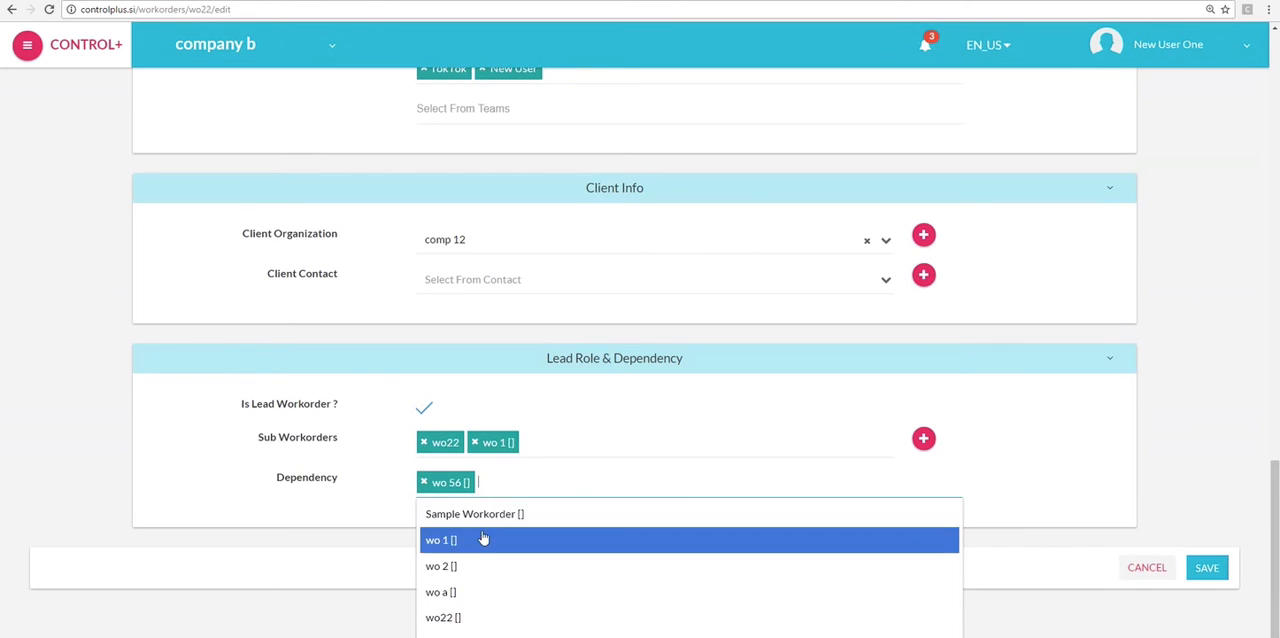
pyautogui.click(466, 634)
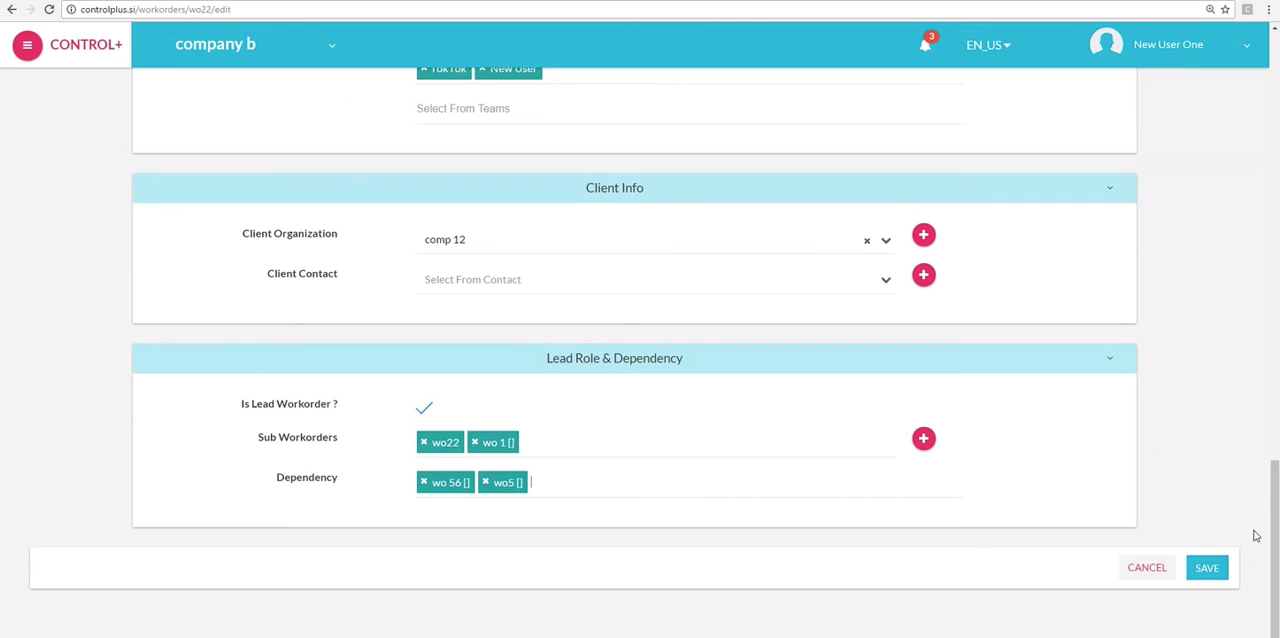
pyautogui.scroll(15, 1217, 314)
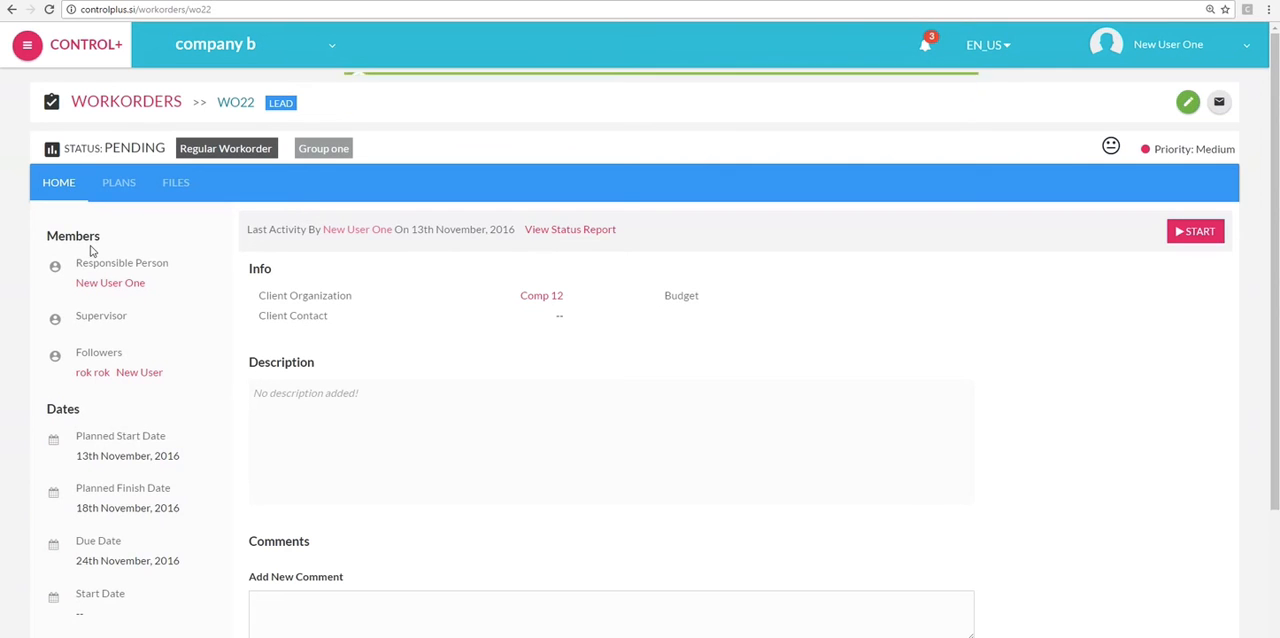
# - Review the saved workorder's members, dates, sub workorders and comments section, and return to the list of workorders
pyautogui.scroll(-3, 90, 250)
pyautogui.scroll(-2, 92, 250)
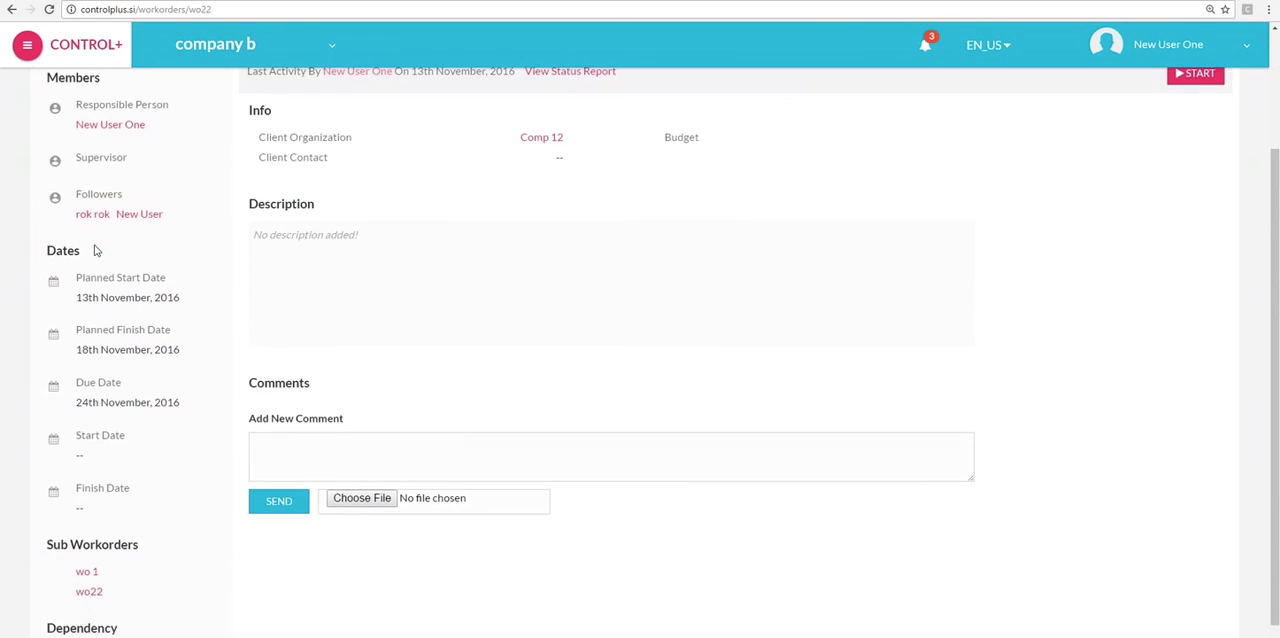
pyautogui.scroll(4, 130, 527)
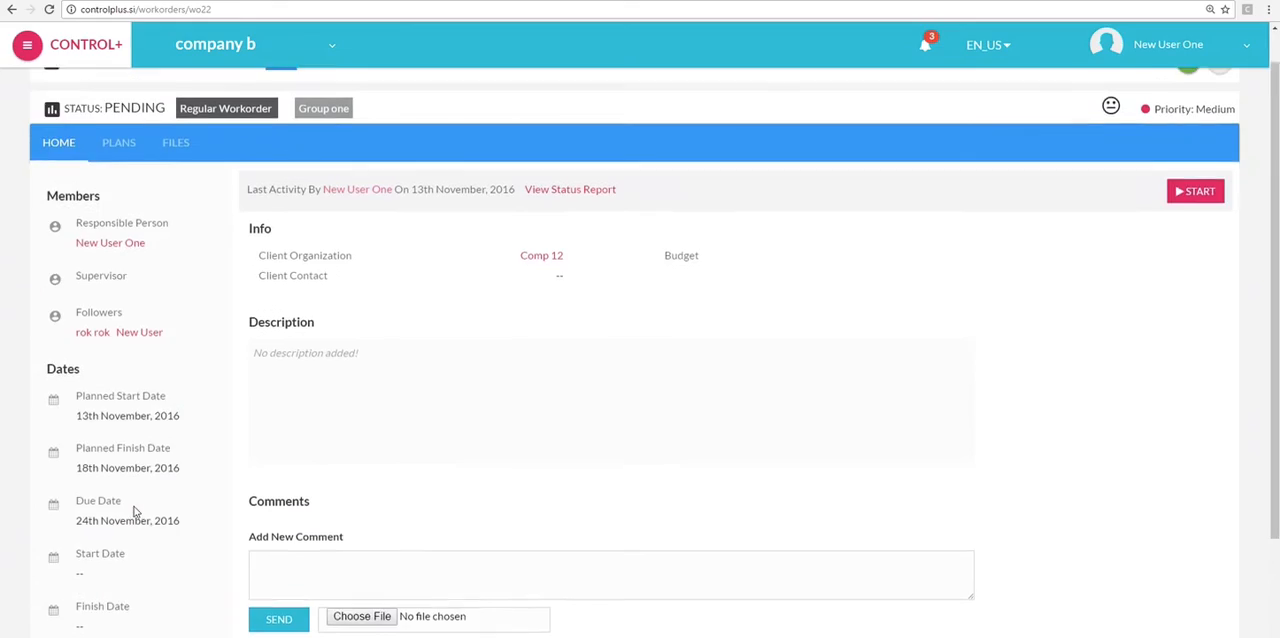
pyautogui.scroll(-1, 157, 503)
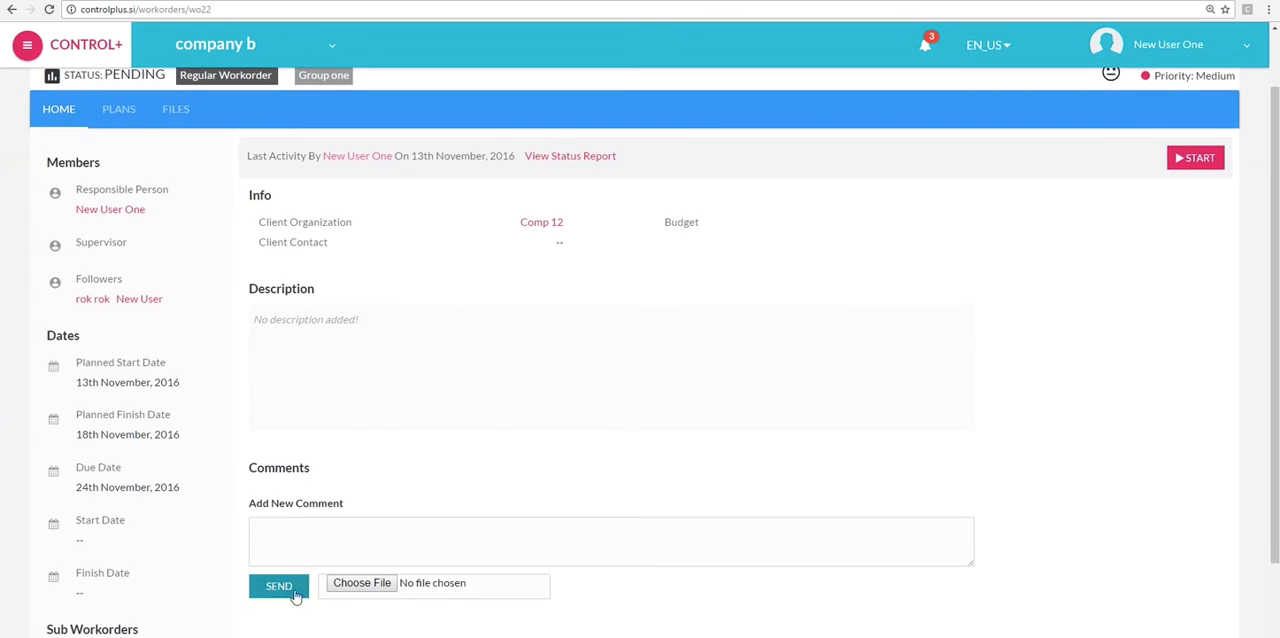
pyautogui.click(313, 542)
pyautogui.click(280, 587)
pyautogui.scroll(-4, 260, 510)
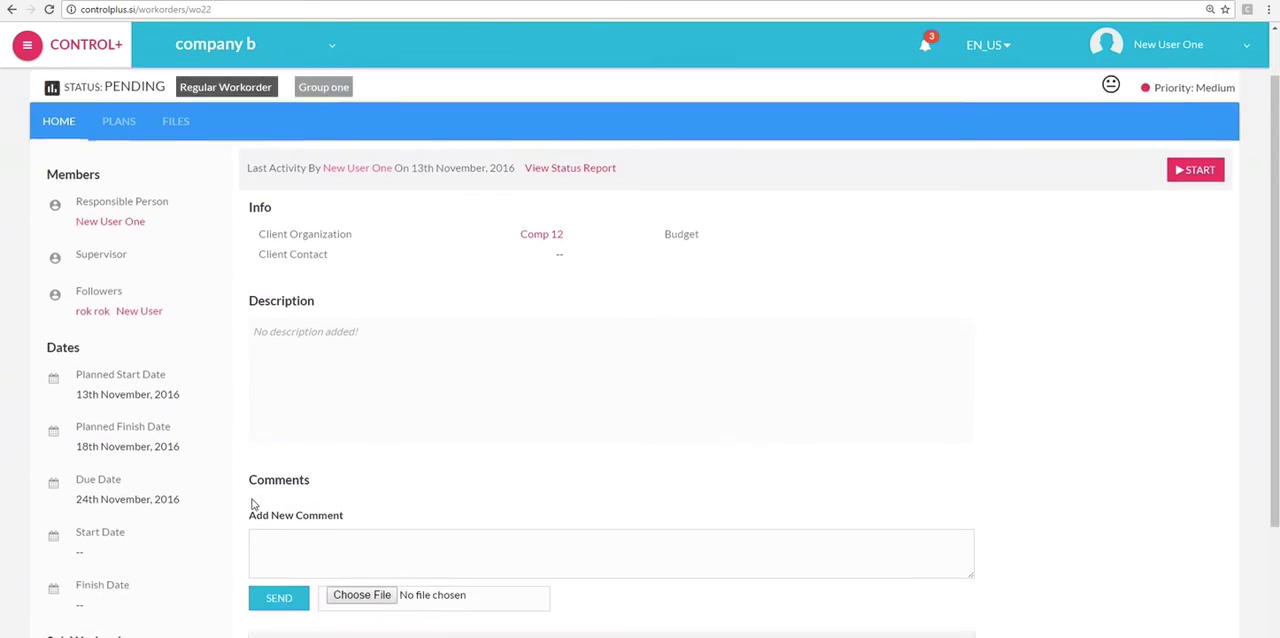
pyautogui.scroll(4, 251, 500)
pyautogui.click(145, 104)
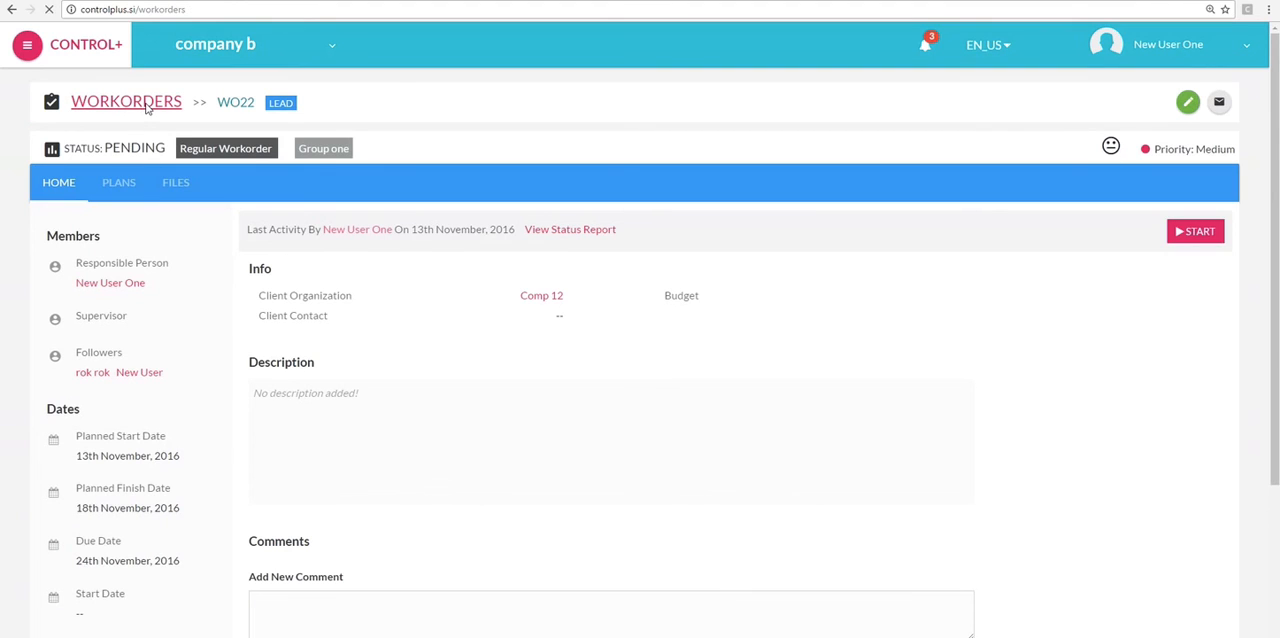